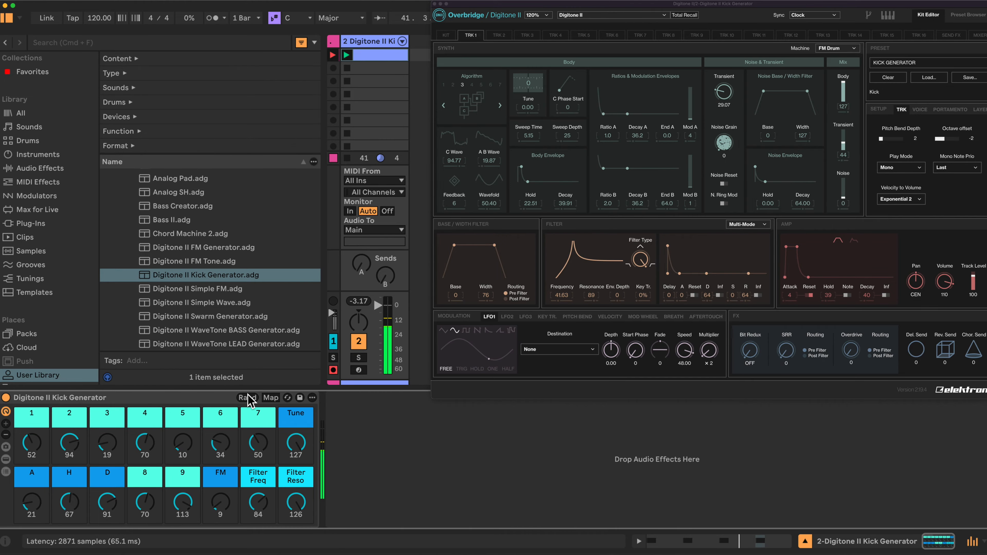
Set the Filter Freq macro to 49, macro 2 to 65, macro 4 to 88, FM to 55 and macro 3 to 37
drag(261, 503, 260, 532)
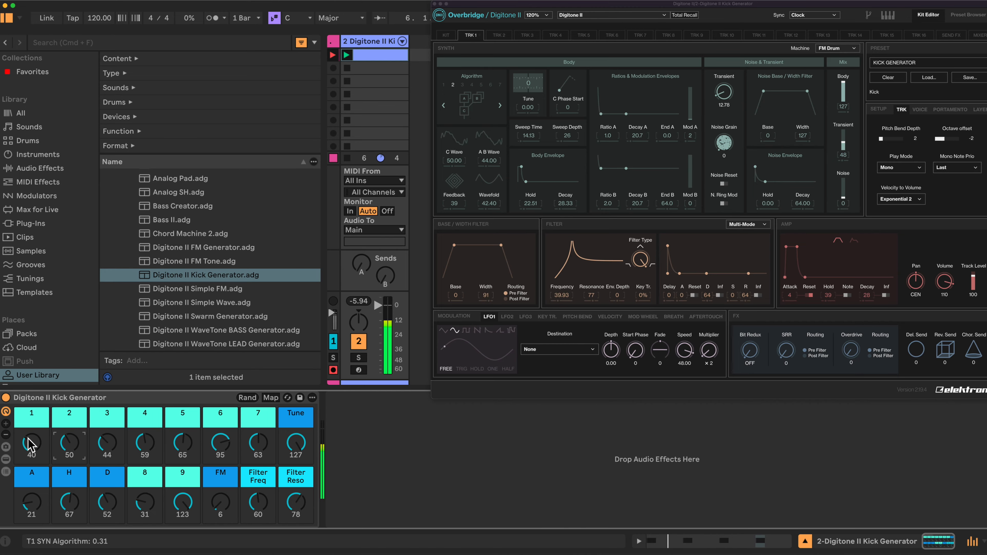
drag(27, 439, 65, 436)
drag(144, 443, 144, 428)
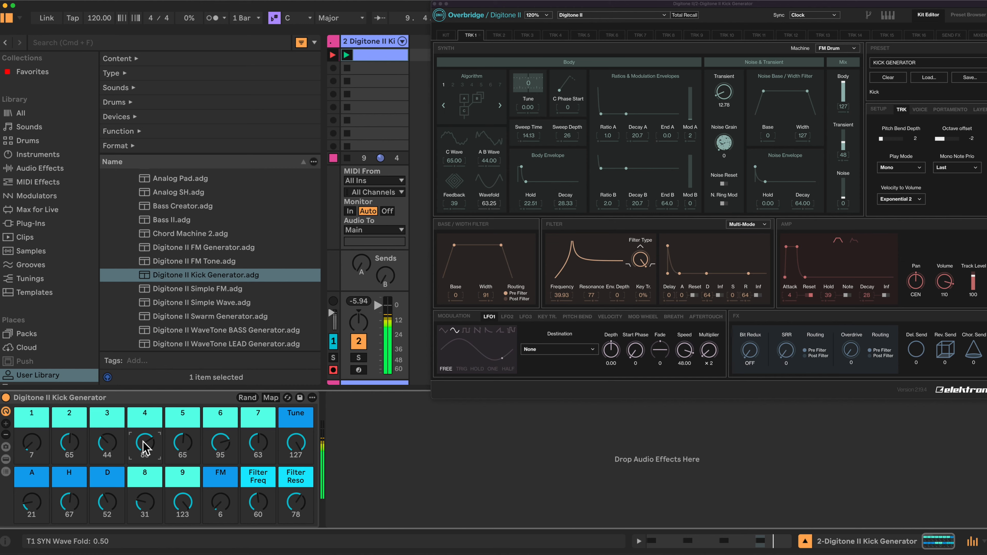
drag(219, 493, 218, 479)
drag(98, 440, 98, 443)
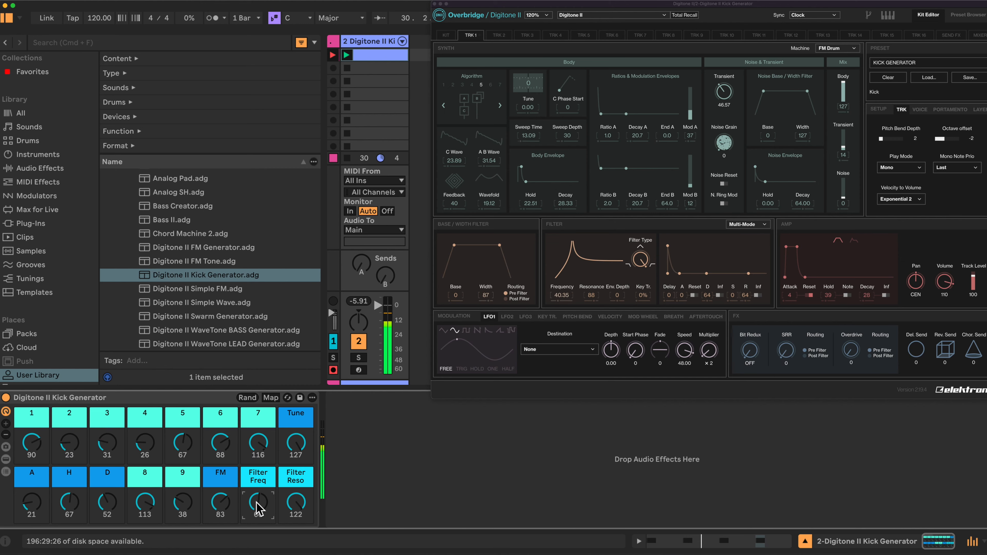
Set the FM macro to 67, and macros 1 to 6 to 96, 79, 72, 32, 70 and 88
drag(221, 504, 220, 512)
mouse_move(69, 443)
mouse_down()
mouse_move(69, 432)
mouse_move(74, 448)
mouse_up()
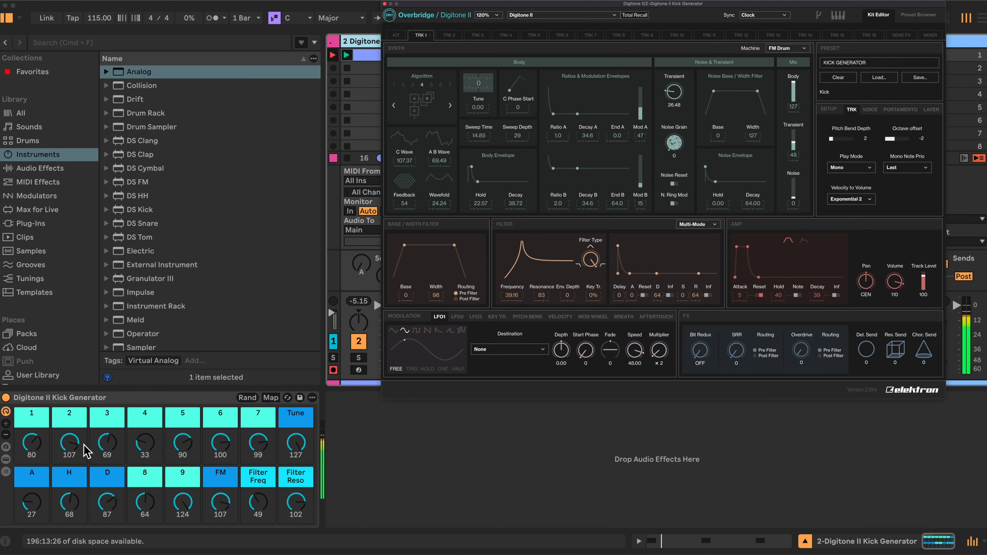
drag(33, 441, 220, 447)
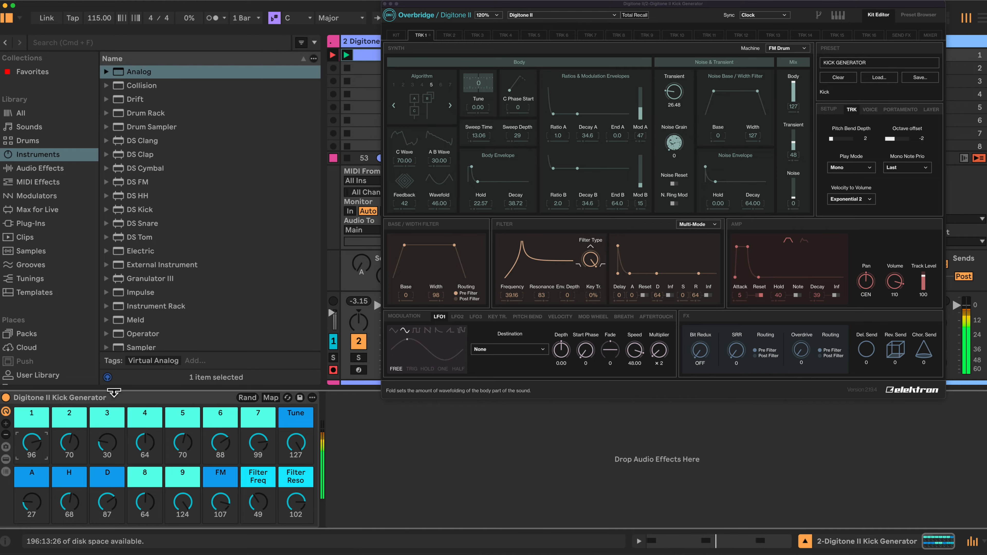
drag(71, 440, 109, 406)
drag(144, 441, 145, 467)
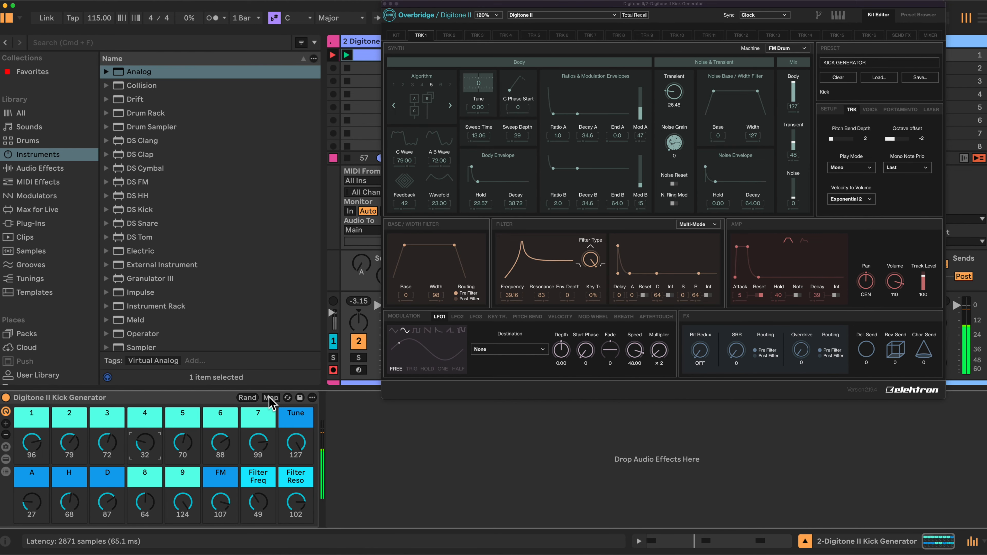
Examine the kick rack's macro mappings with their minimum and maximum parameter ranges
click(271, 397)
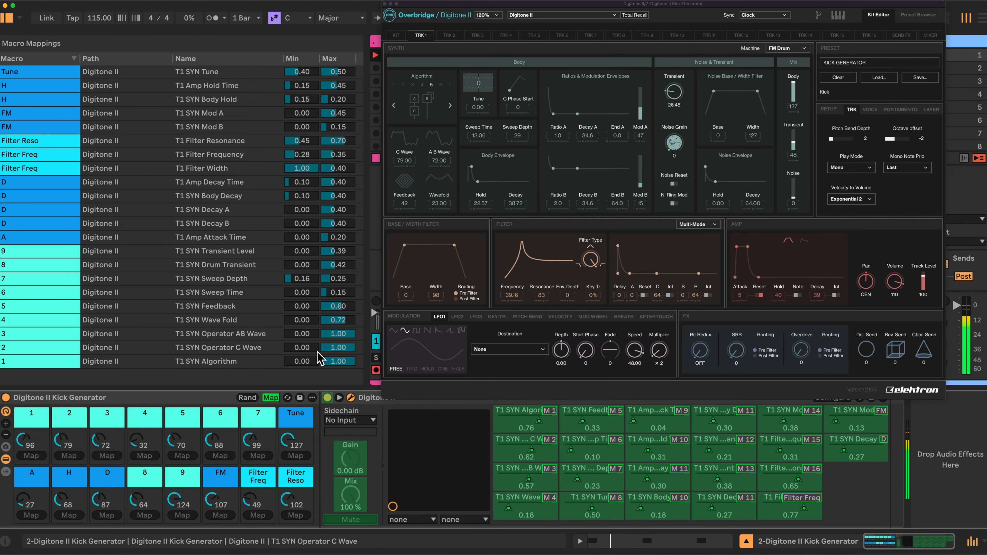
click(271, 398)
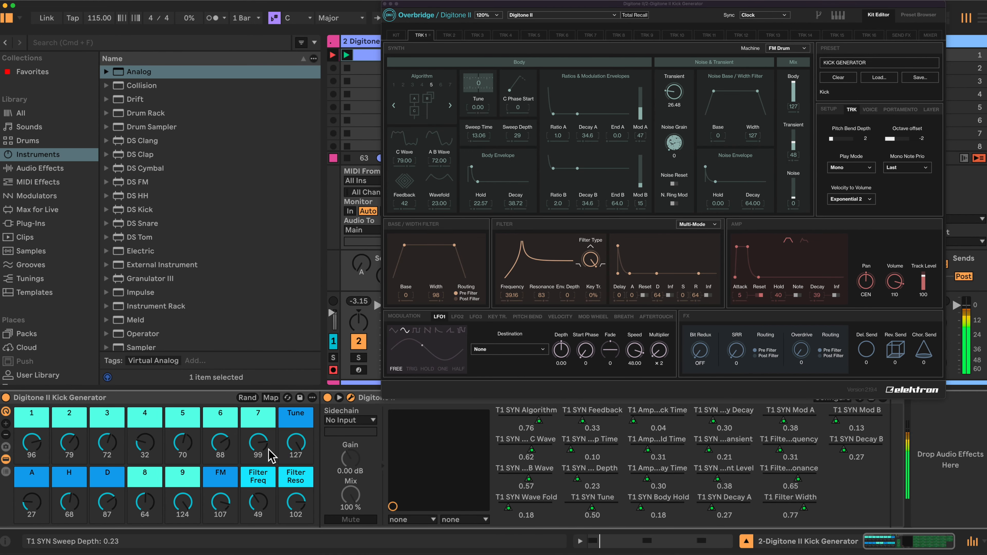
Randomize the rack's macros three times, adjusting Filter Freq in between, and set the A macro to 0 and D to 65
click(249, 397)
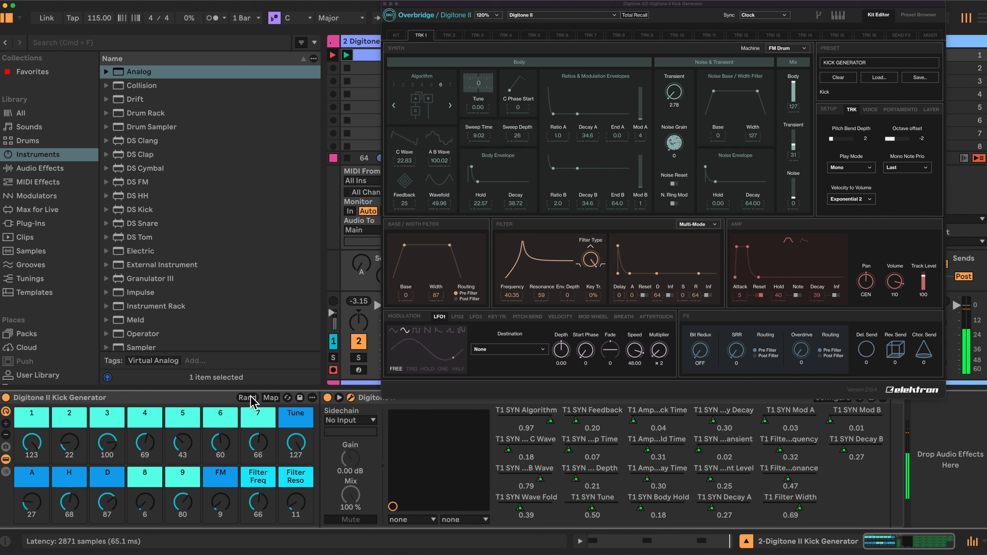
drag(254, 498, 260, 519)
click(249, 398)
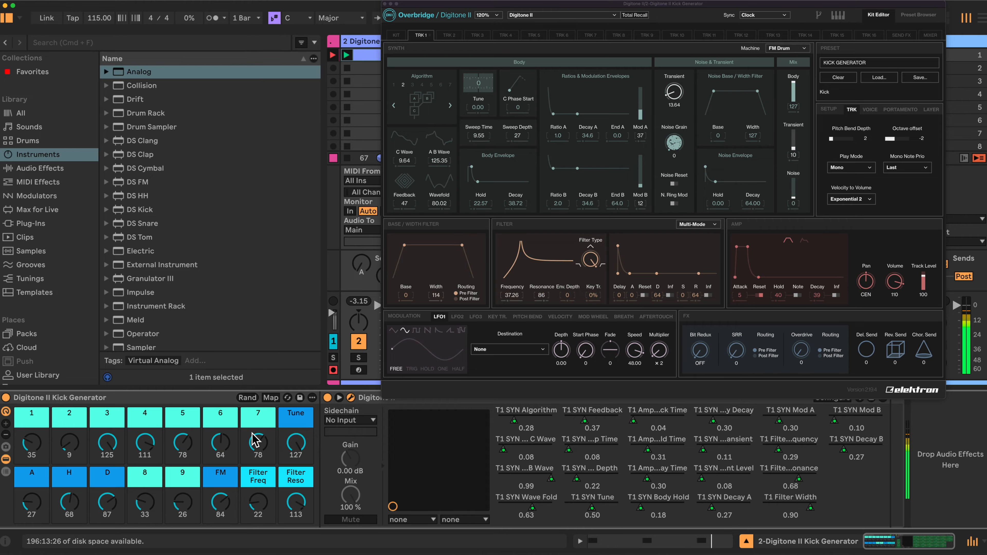
click(248, 398)
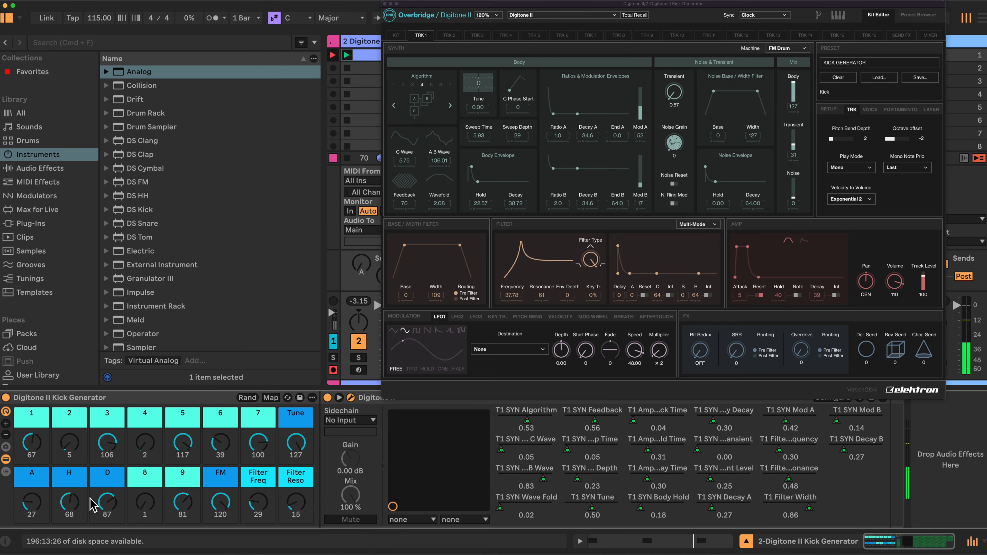
scroll(48, 510, down, 5)
scroll(94, 507, down, 5)
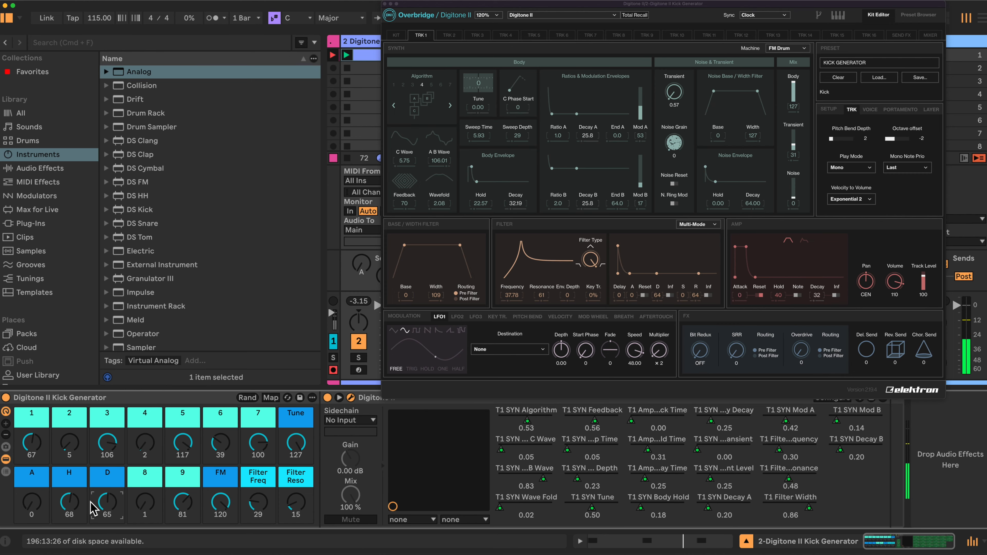
Randomize the macros once more and set Filter Freq to 64 and Filter Reso to 127
click(247, 397)
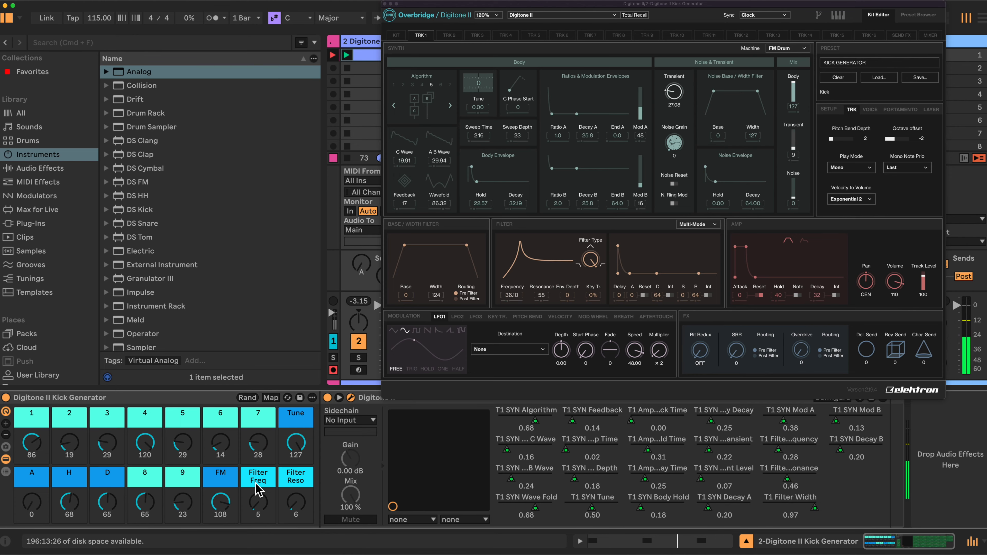
scroll(259, 503, up, 10)
scroll(296, 505, up, 15)
scroll(257, 503, down, 3)
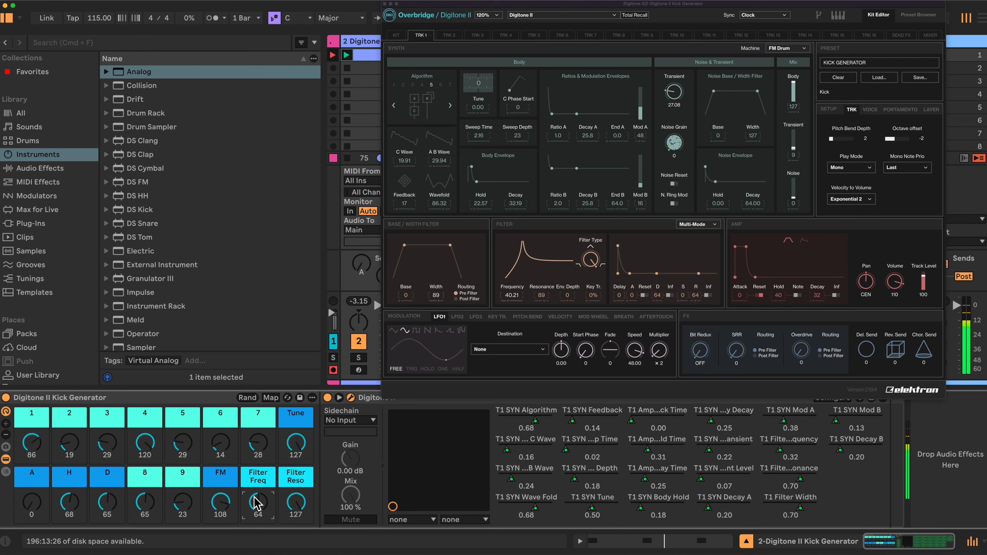
Set macro 3 to 52, the D macro to 109 and the A macro to 49
scroll(105, 451, up, 5)
scroll(107, 502, down, 9)
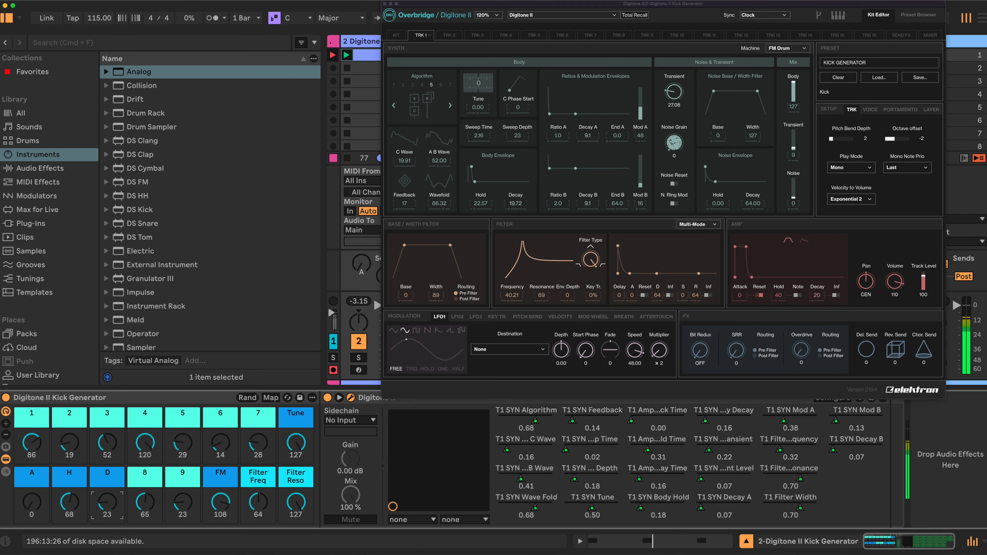
scroll(107, 503, up, 17)
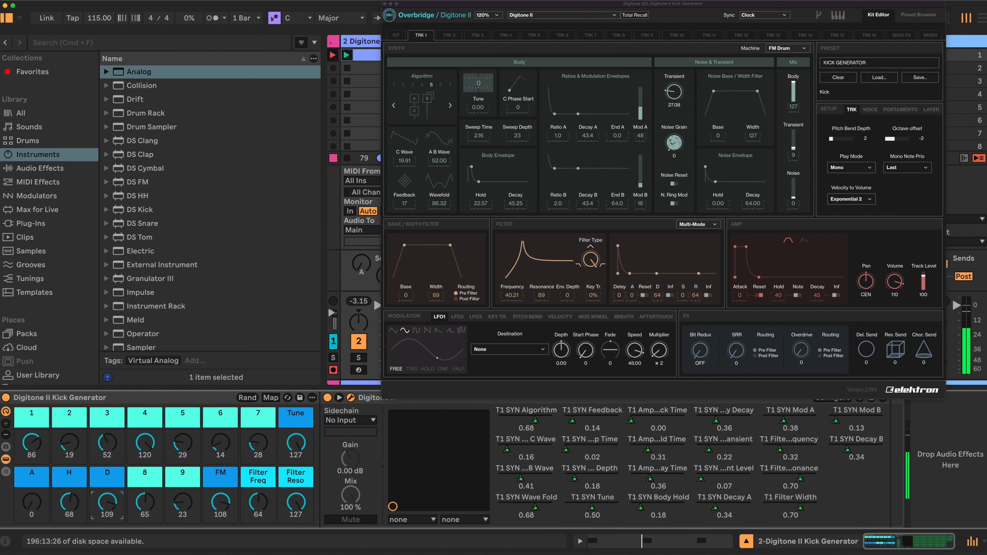
scroll(32, 502, up, 10)
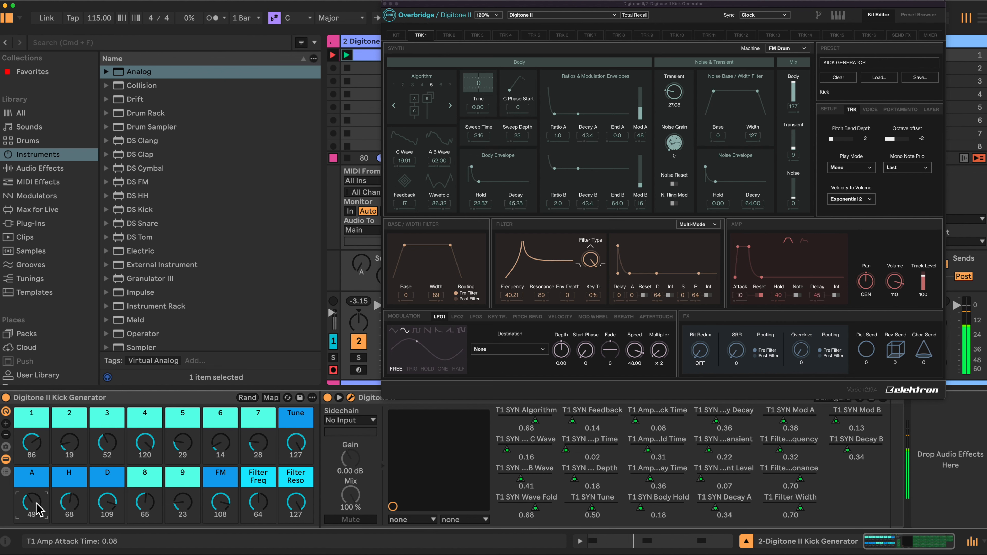
Set macro 5 to 51, macro 6 to 119 and macro 7 to 127
scroll(221, 444, up, 20)
scroll(183, 443, up, 10)
scroll(182, 444, up, 7)
scroll(258, 444, up, 12)
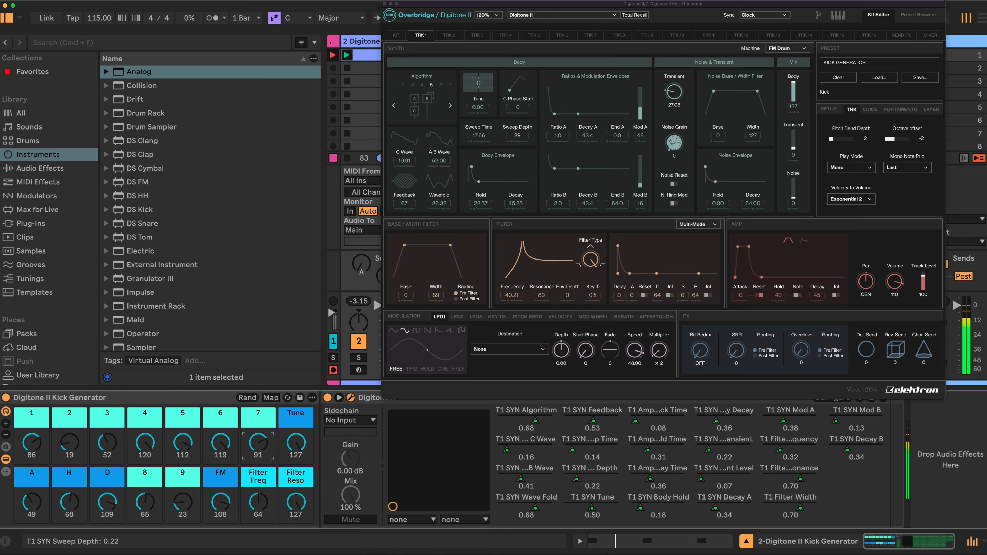
scroll(183, 443, down, 9)
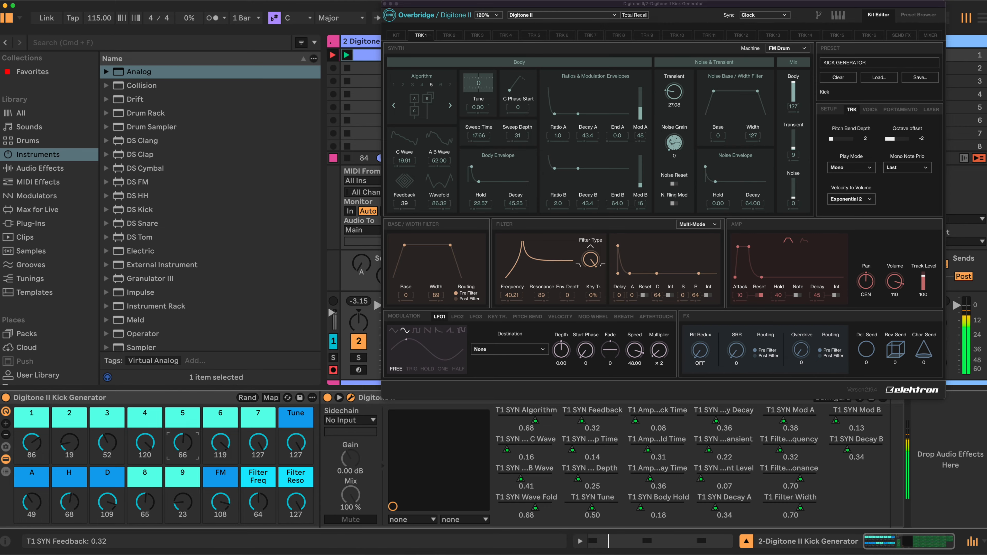
scroll(182, 444, down, 1)
Set the H macro to 59, macro 9 to 69, FM to 77 and Tune to 127
scroll(69, 502, down, 3)
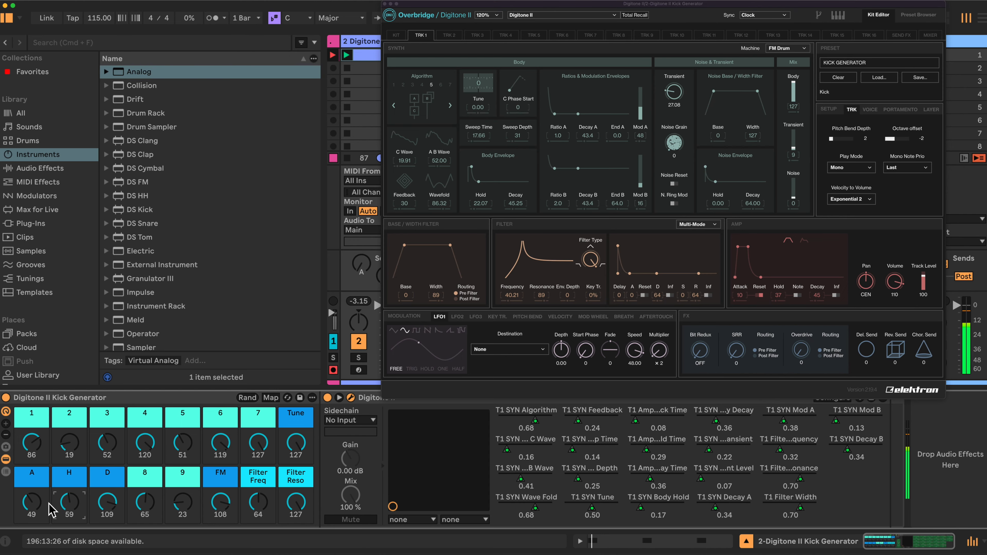
scroll(182, 502, up, 10)
drag(229, 502, 229, 501)
mouse_move(295, 443)
mouse_down()
mouse_move(296, 465)
mouse_move(296, 435)
mouse_up()
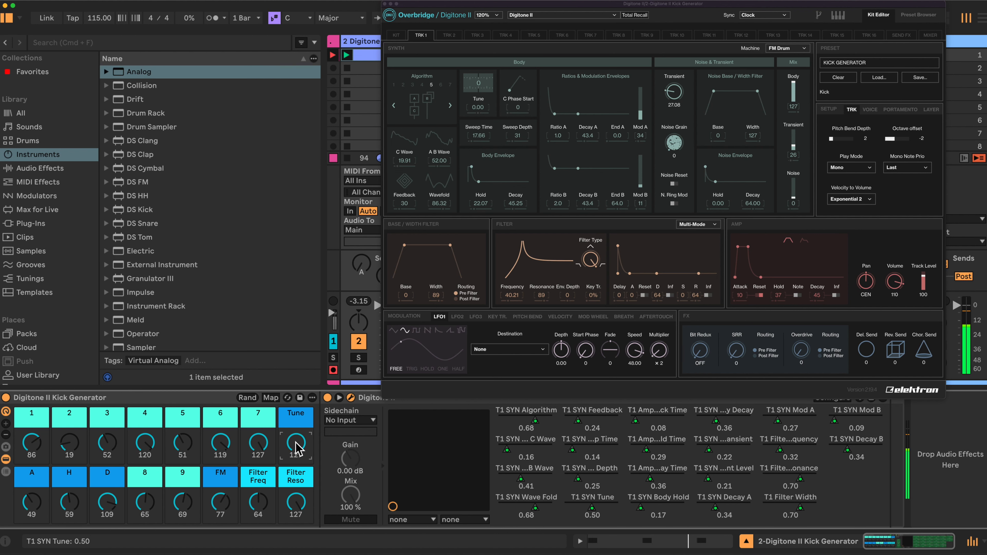
mouse_move(296, 443)
mouse_down()
mouse_move(296, 469)
mouse_move(296, 435)
mouse_up()
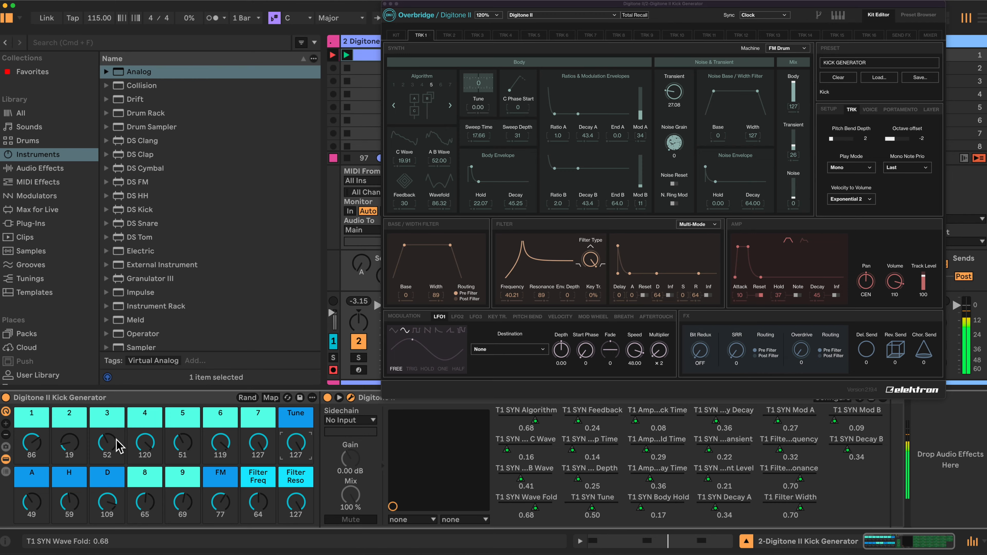
Set macros 1, 2, 3 and 4 to 38, 123, 67 and 82
drag(31, 443, 31, 462)
drag(69, 444, 70, 404)
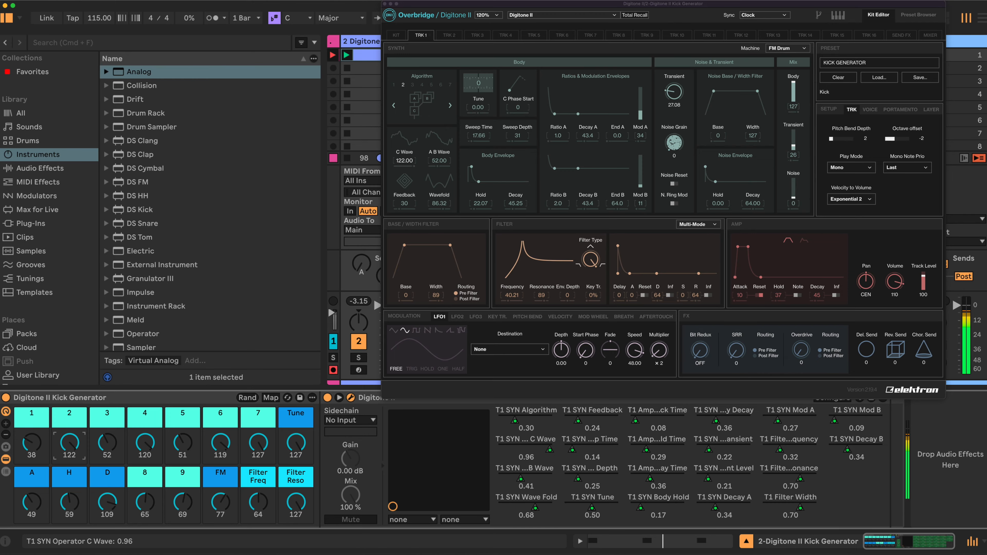
drag(107, 448, 146, 462)
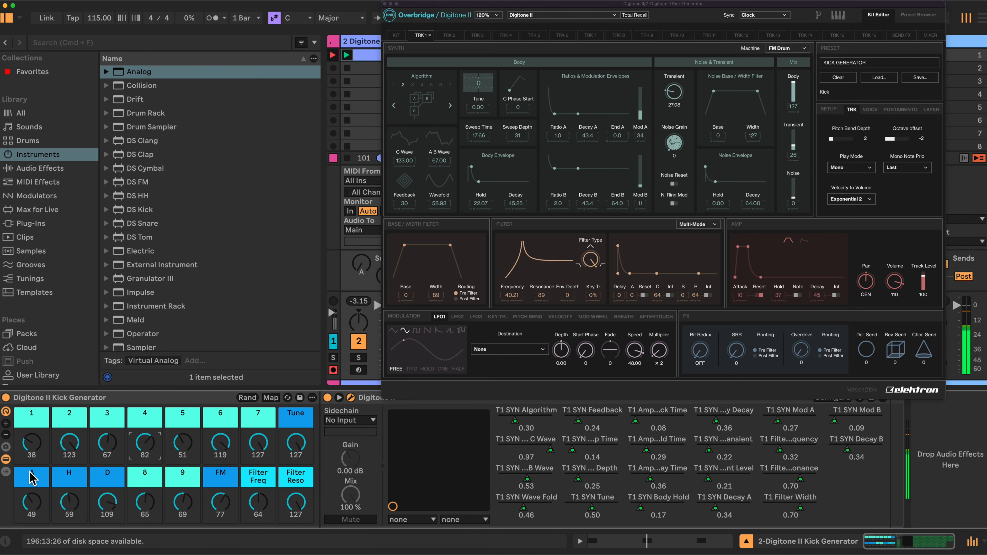
Examine the synth's preset controls, the parameters of the plug-in nested in the rack and the macro mapping ranges
click(6, 459)
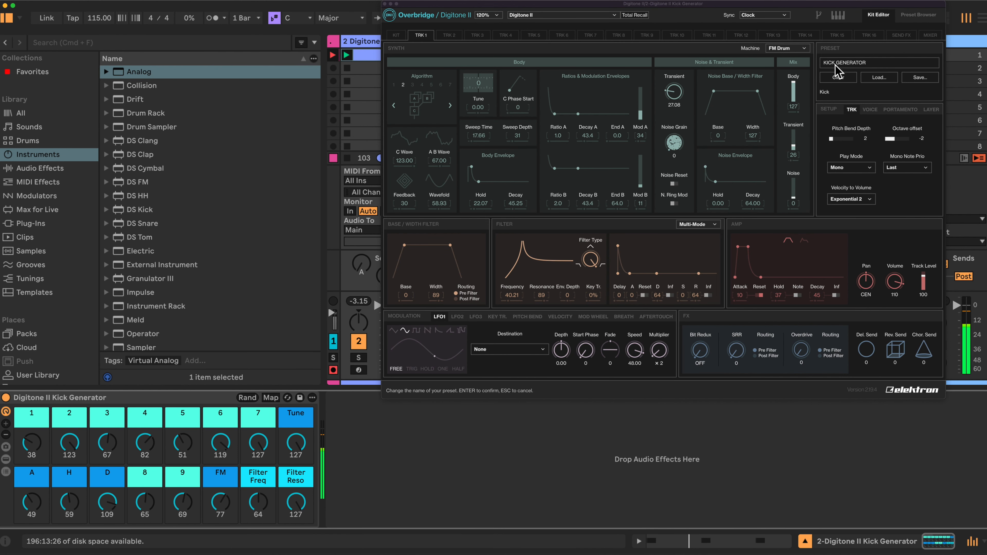
click(920, 80)
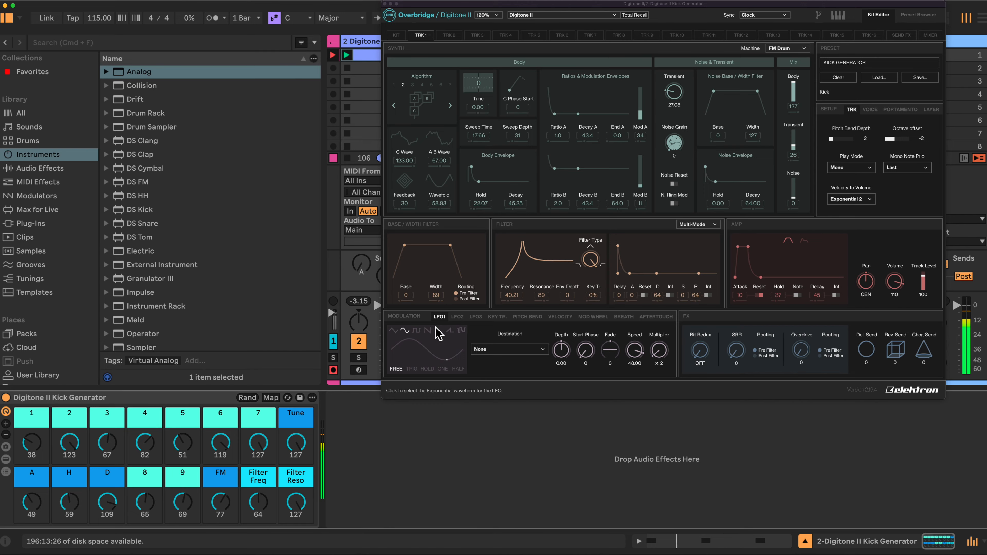
click(6, 459)
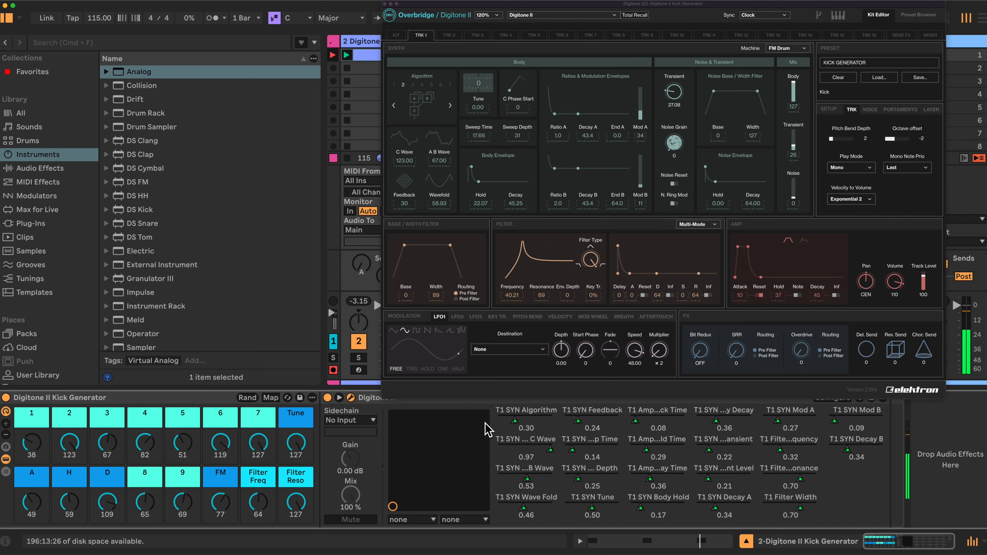
click(6, 459)
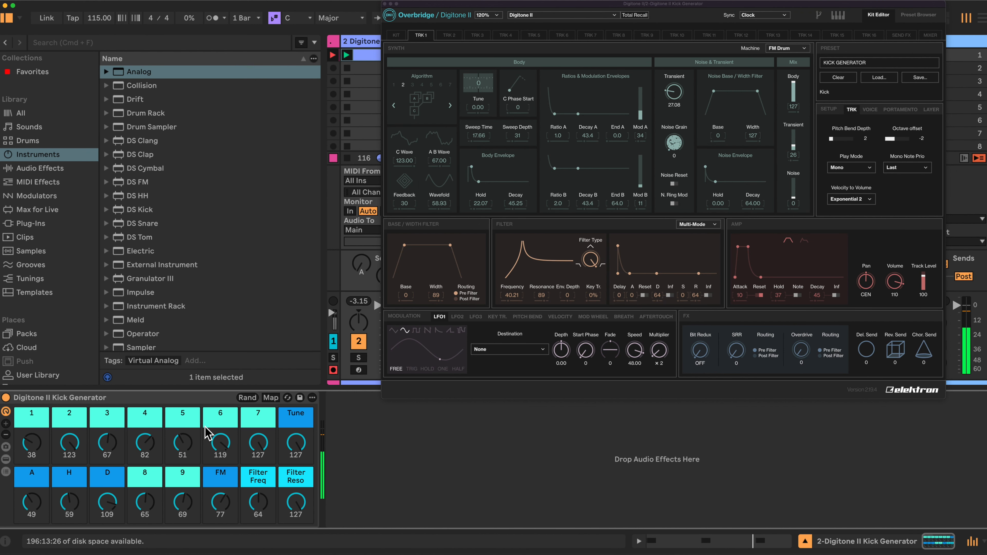
click(270, 398)
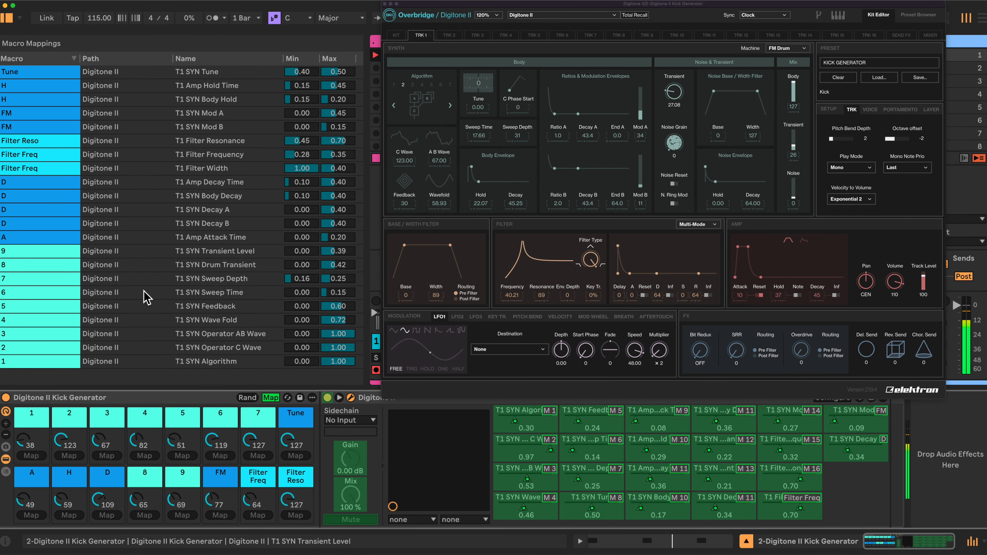
click(270, 398)
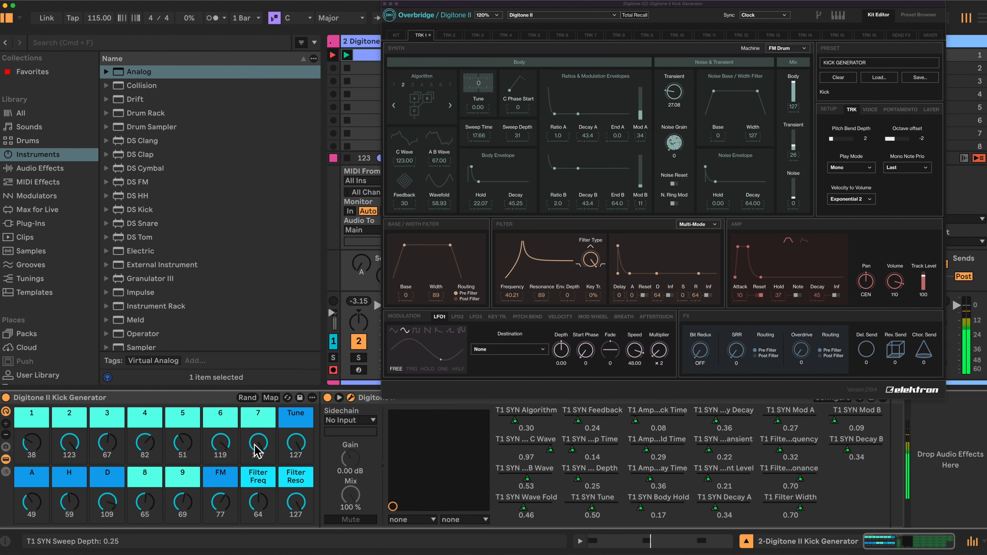
Set macro 7 to 60 and macro 6 to 65, then randomize the macros twice and adjust Filter Freq
drag(253, 439, 220, 476)
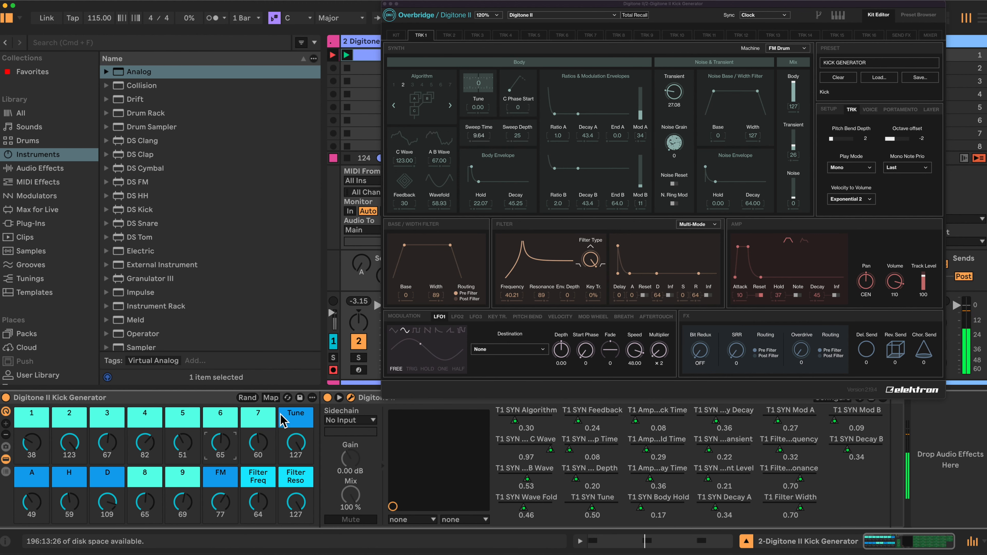
click(248, 397)
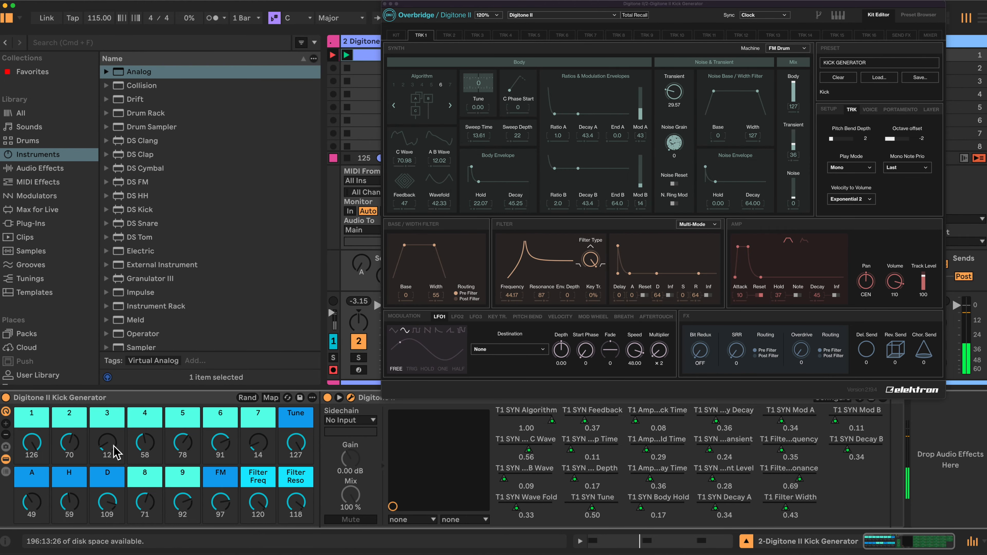
click(248, 398)
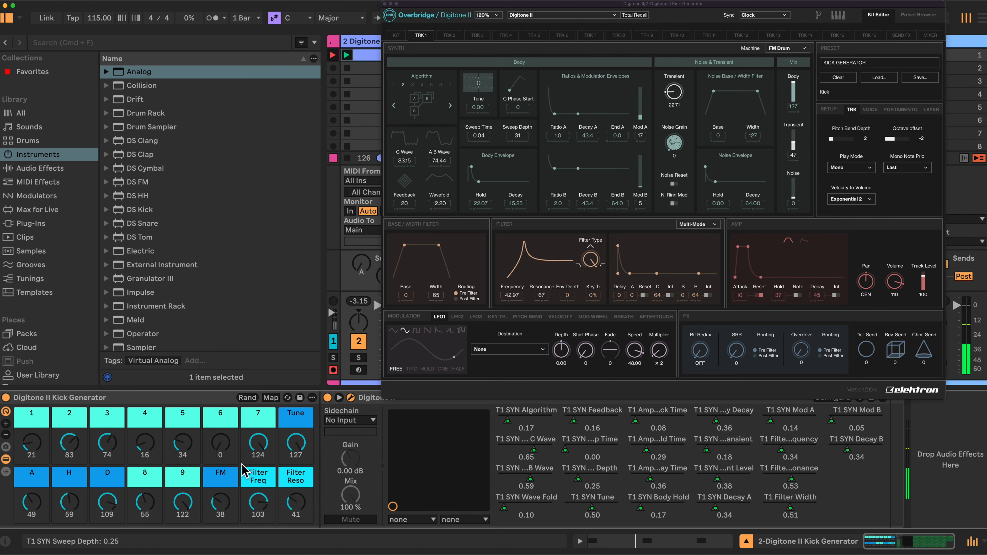
mouse_move(266, 506)
mouse_down()
mouse_move(267, 527)
mouse_move(280, 497)
mouse_move(276, 473)
mouse_move(302, 488)
mouse_move(255, 500)
mouse_move(258, 511)
mouse_up()
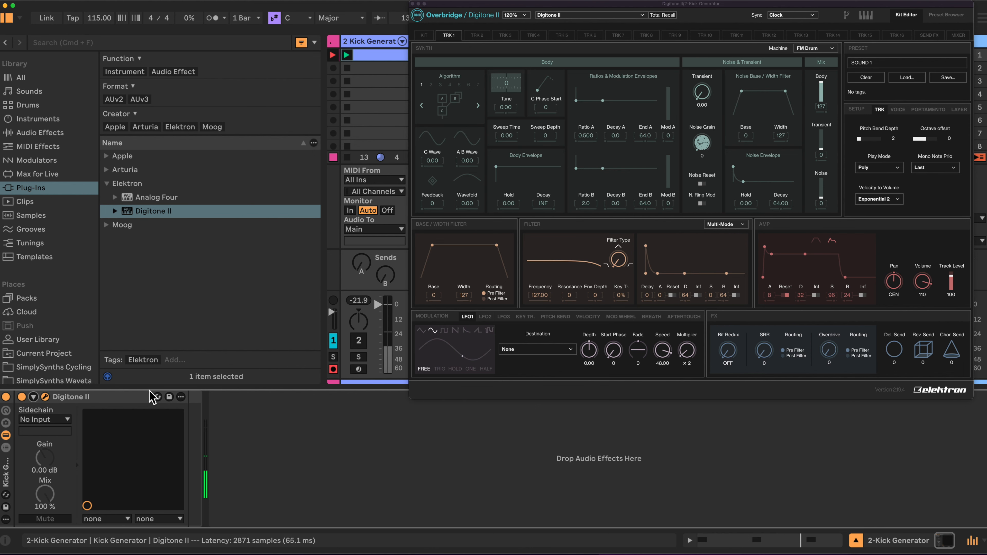
Show the Kick Generator rack's macro controls and extend them to all 16 macros
right_click(108, 397)
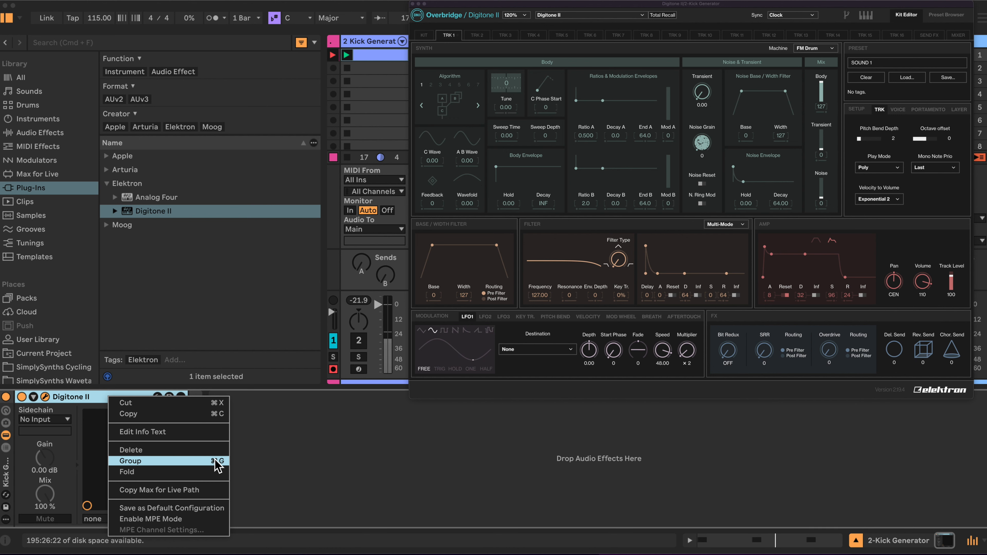
click(99, 397)
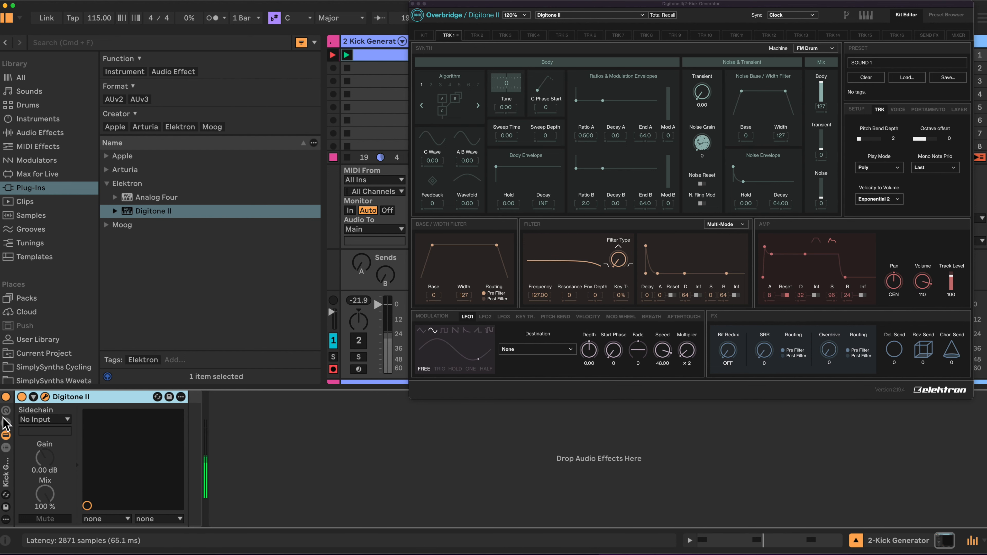
click(6, 411)
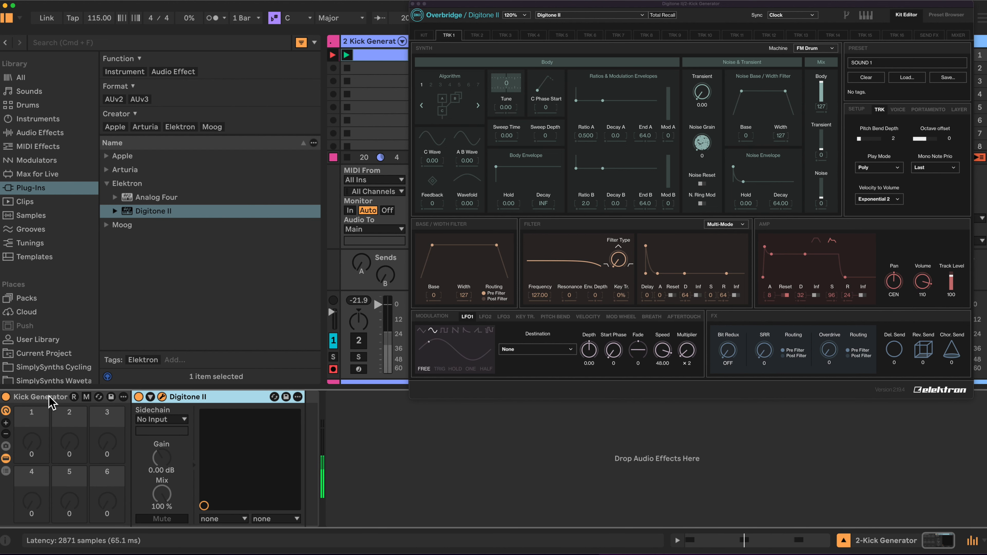
click(6, 423)
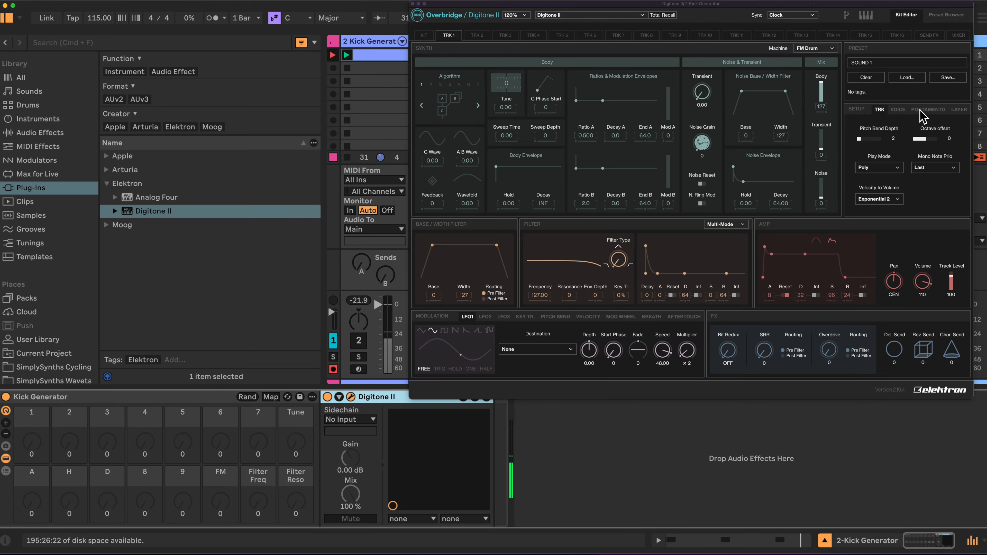
Set the track's octave offset to -2 and its play mode to Mono
click(928, 145)
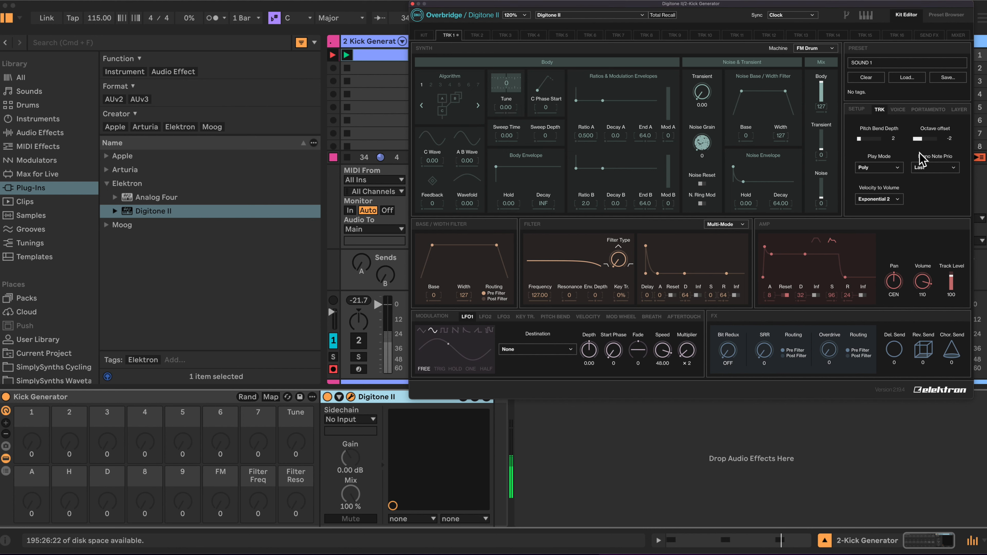
click(900, 168)
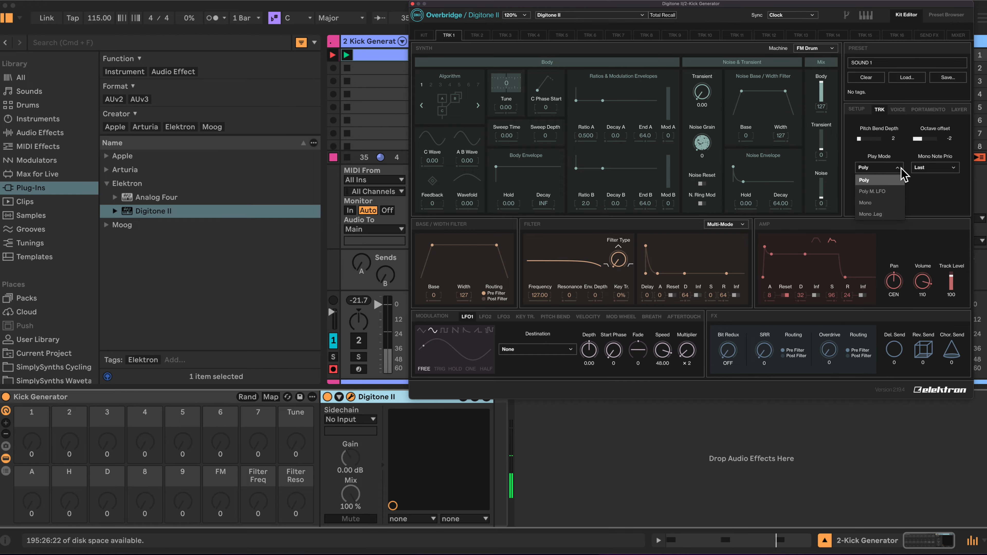
click(870, 205)
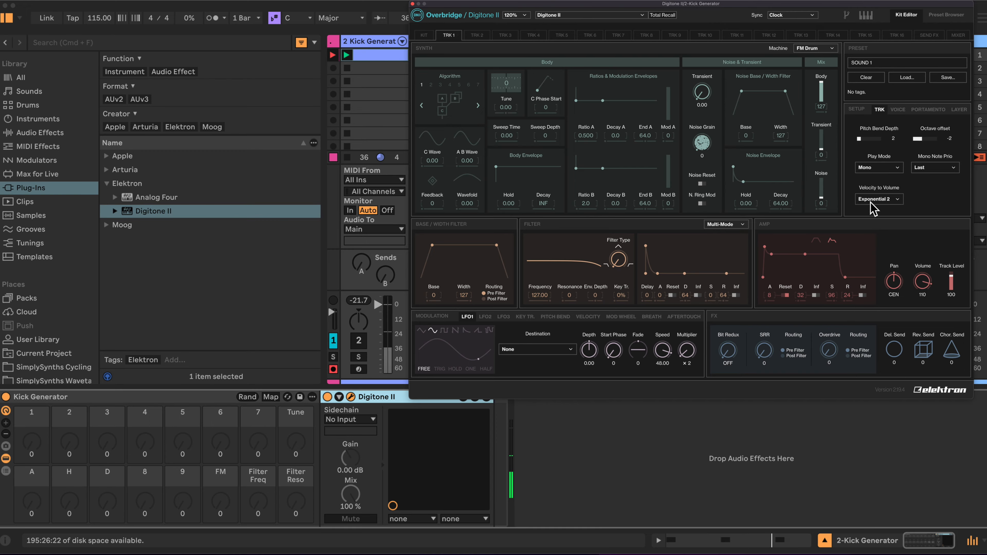
Switch the amp envelope to Attack-Hold-Decay with Hold at 126, and turn the multi-mode filter type to its high-pass extreme
click(816, 241)
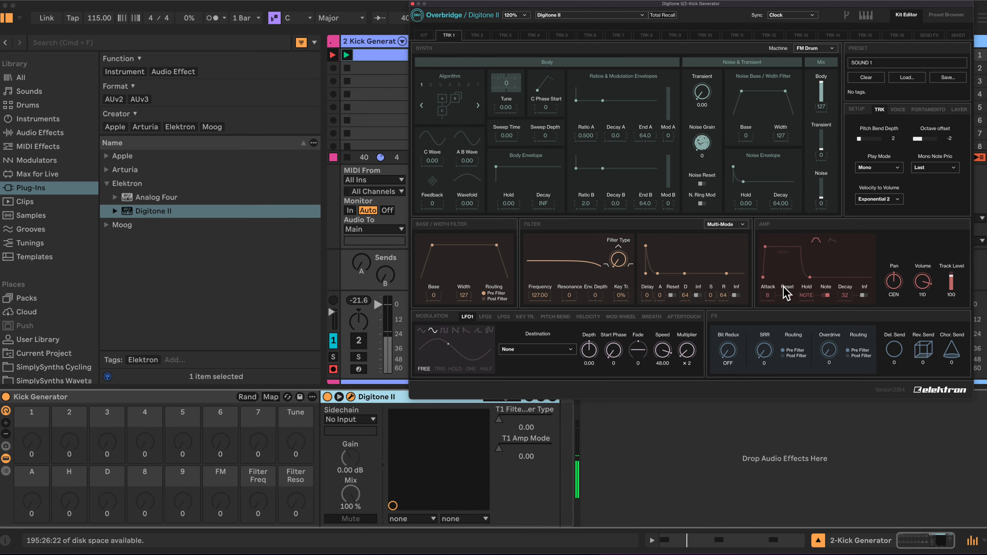
click(825, 295)
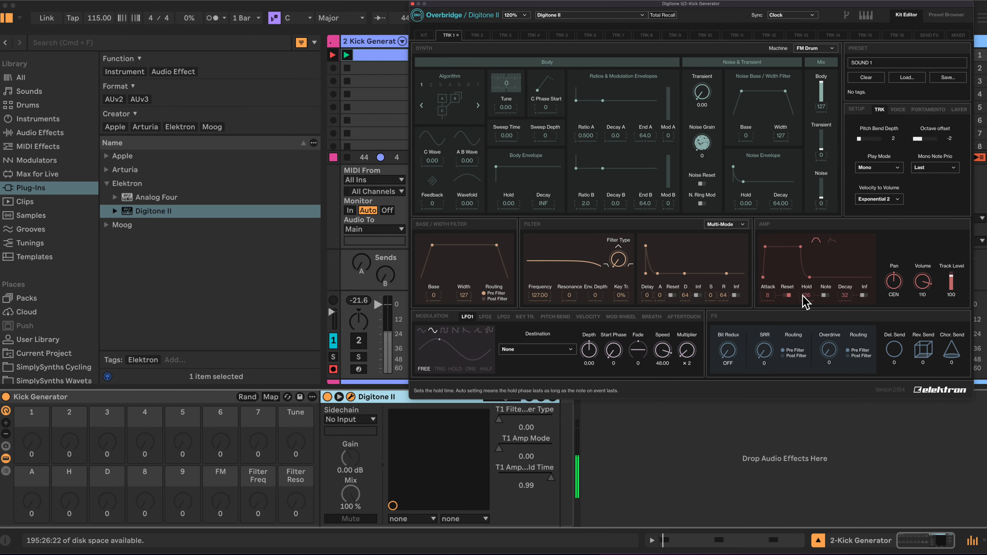
drag(618, 259, 605, 142)
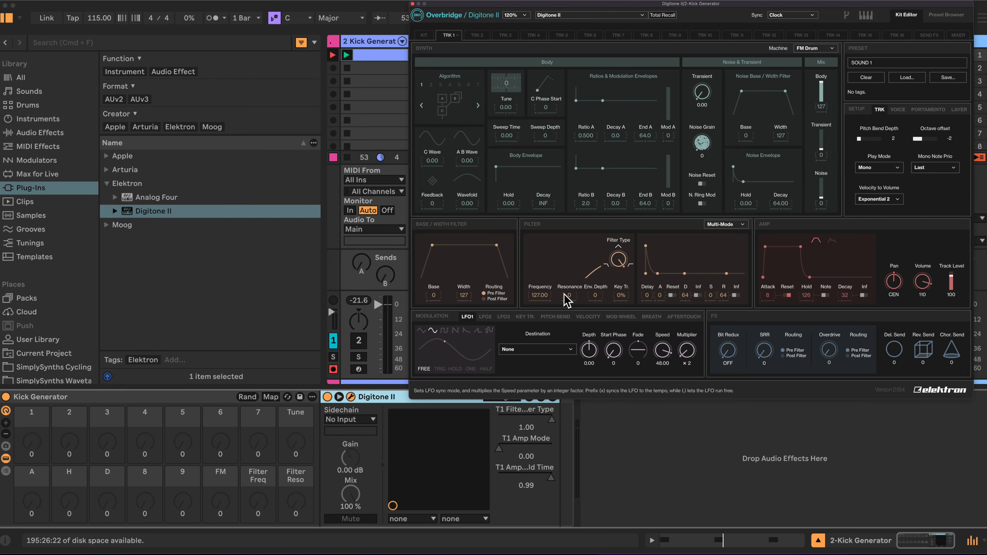
Name the preset KICK GENERATOR and view the save destinations and tags without saving
click(880, 60)
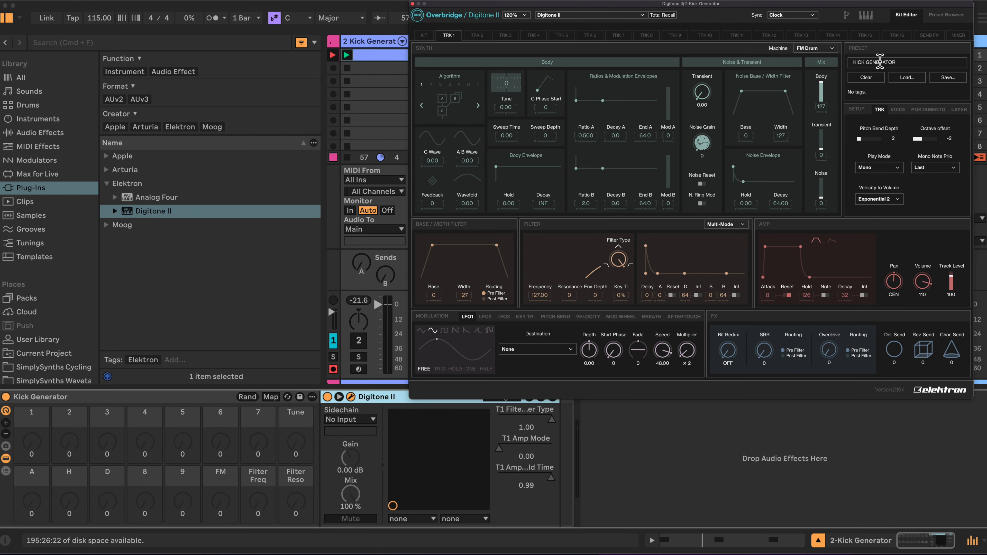
click(956, 78)
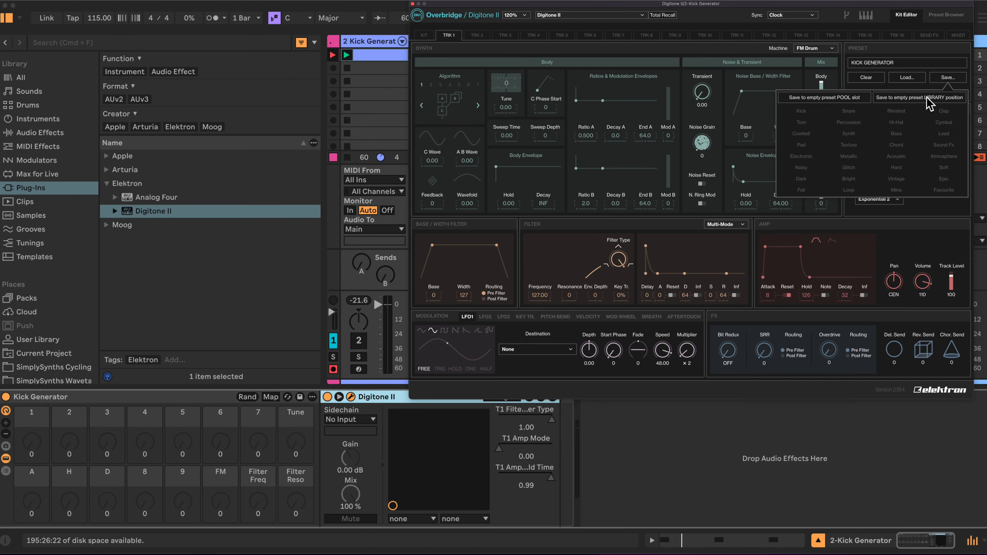
click(919, 55)
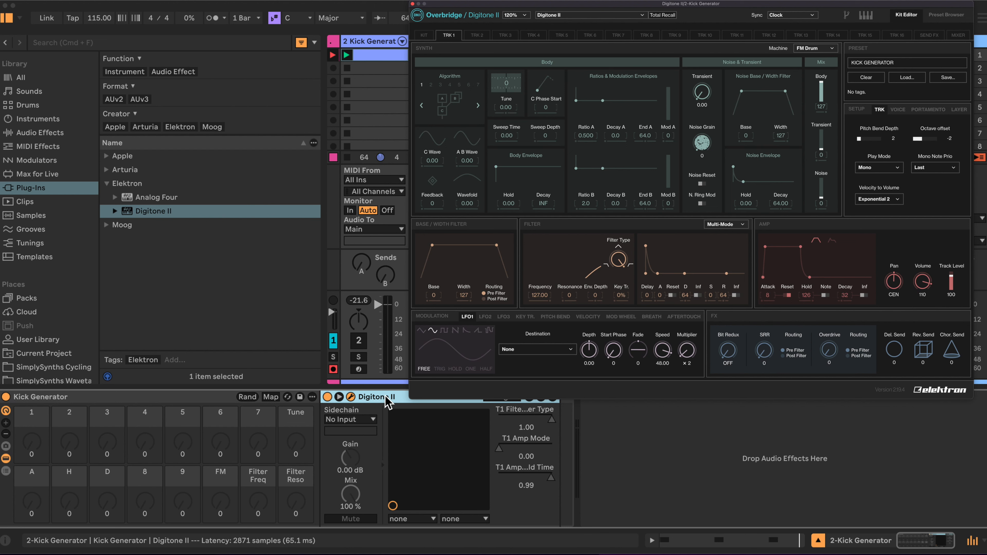
Scale the plug-in window to 100% and delete all configured parameters from the Digitone II device, including their mappings
click(526, 15)
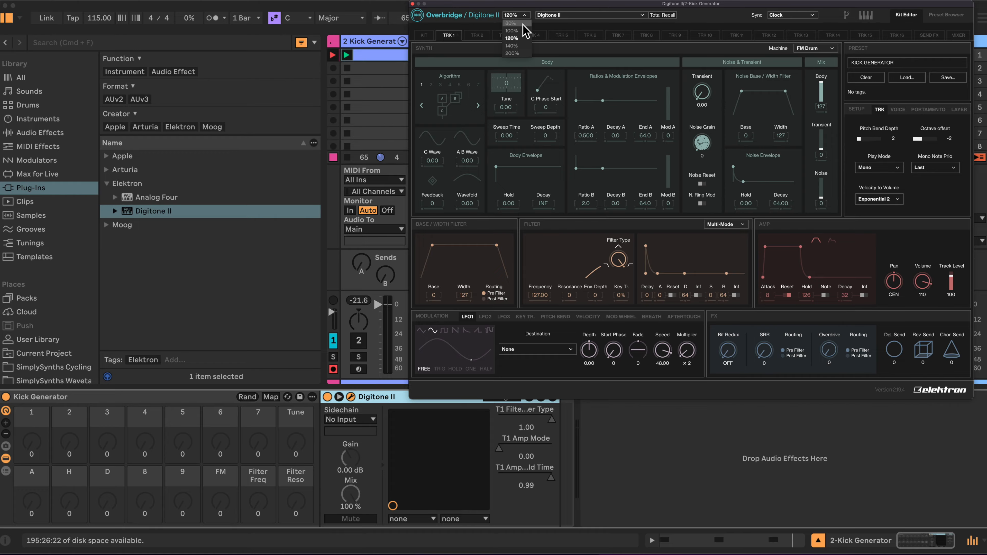
click(517, 29)
click(339, 396)
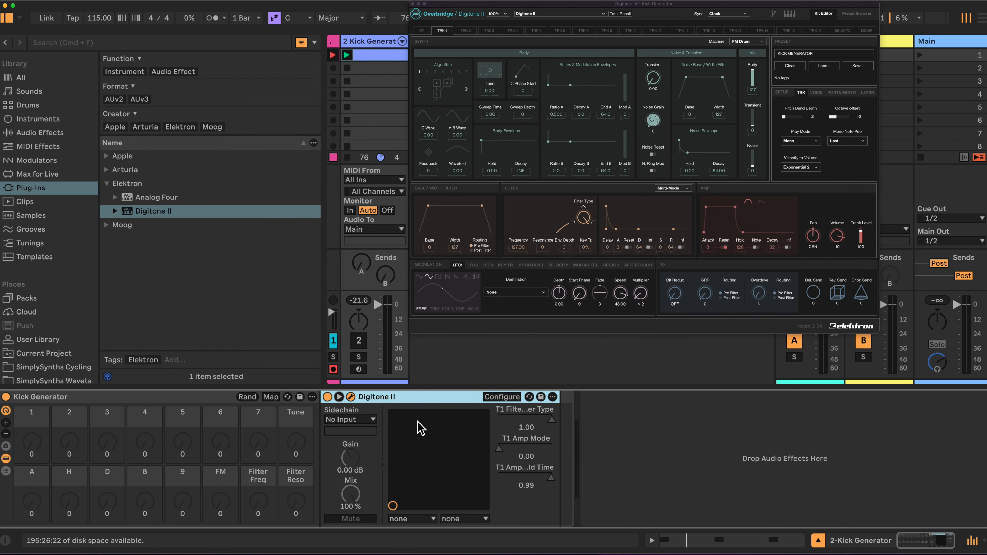
click(501, 397)
click(535, 475)
key(BackSpace)
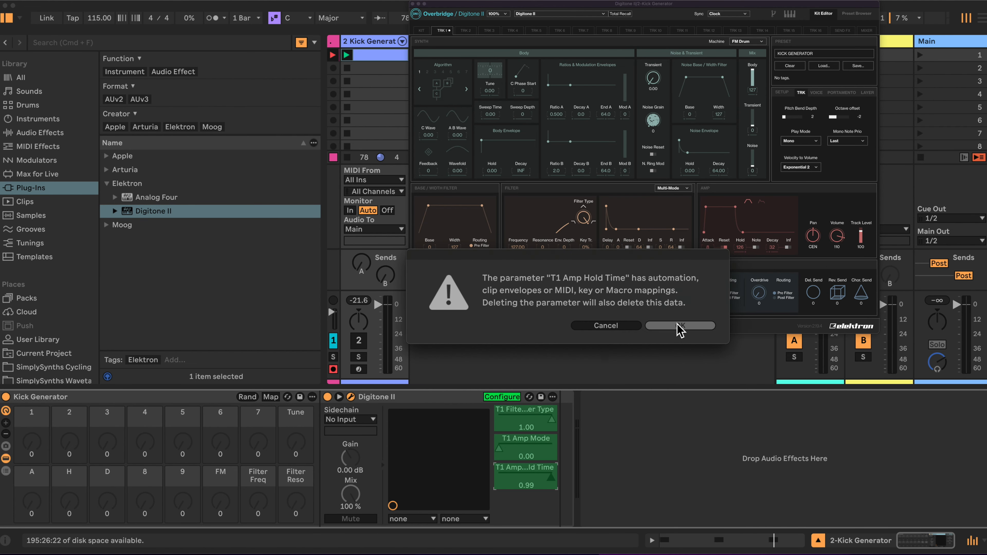
click(680, 325)
click(680, 326)
click(339, 396)
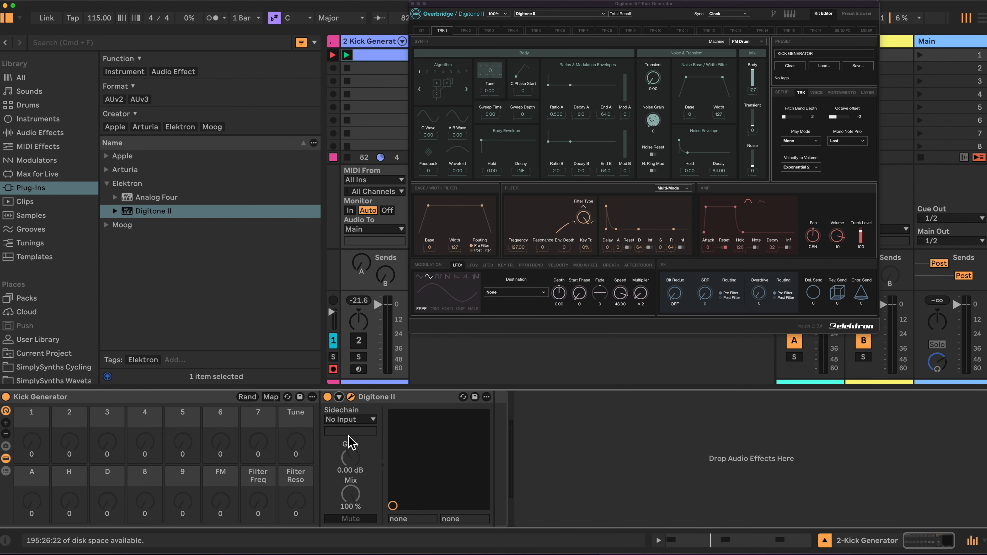
Unfold the empty Digitone II parameter panel in configure mode and scale the plug-in window to 120%
click(339, 398)
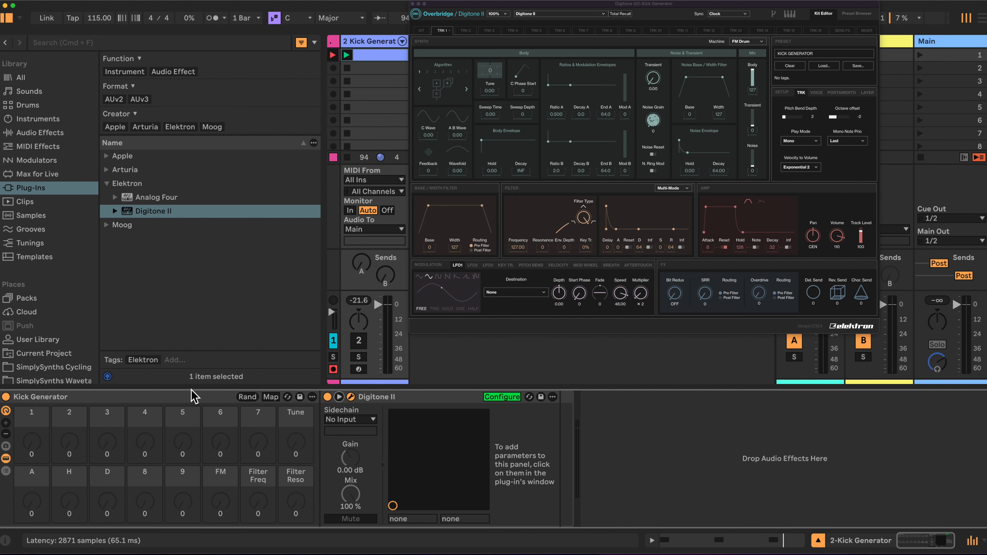
click(505, 14)
click(501, 31)
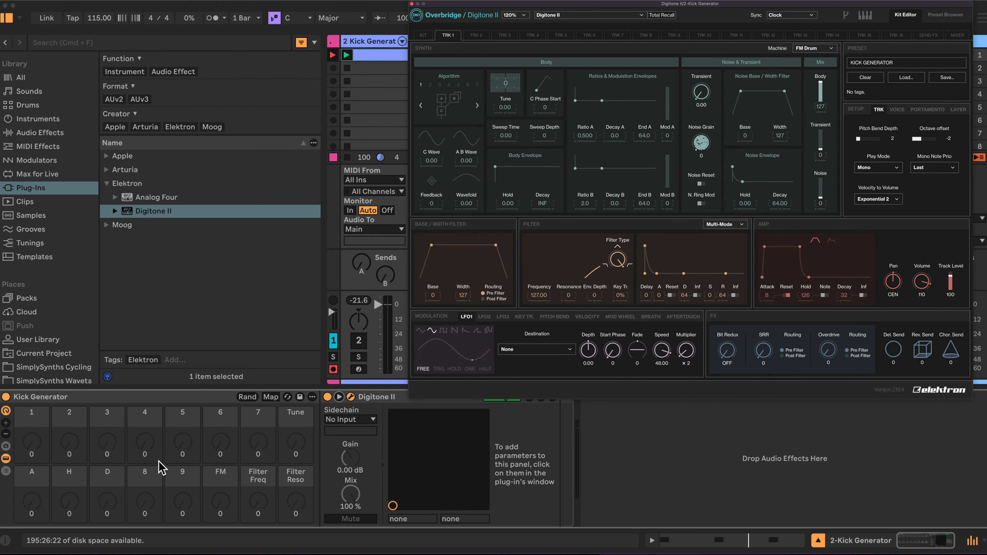
Add the synth's Algorithm, C Wave, A B Wave, Wavefold and Feedback to the configured parameters, nudging each where needed to register it
click(454, 107)
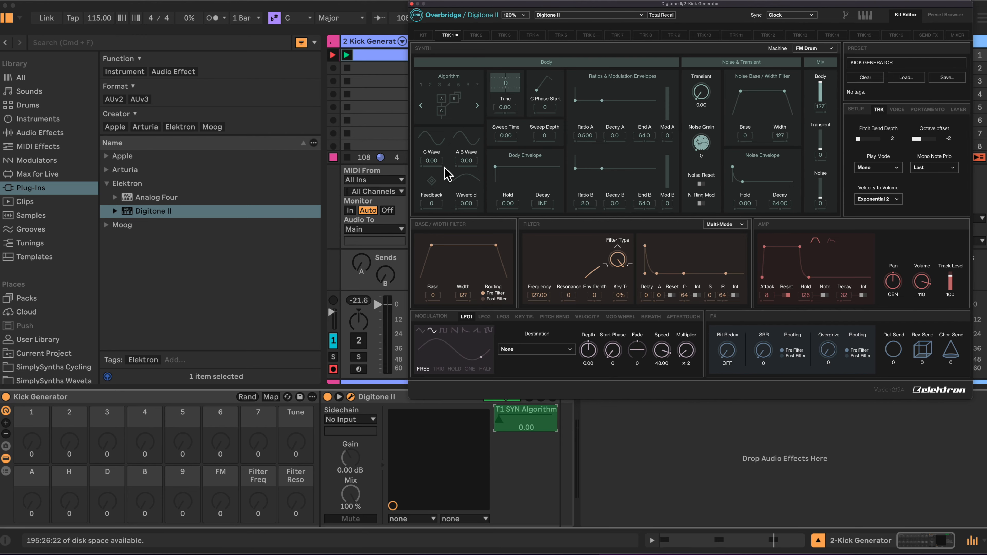
scroll(437, 167, up, 3)
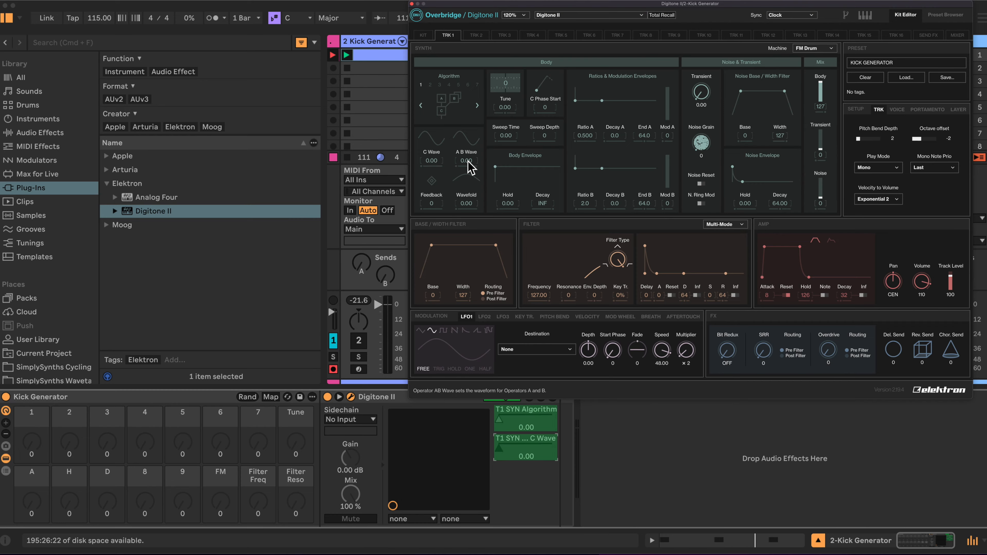
scroll(470, 165, up, 3)
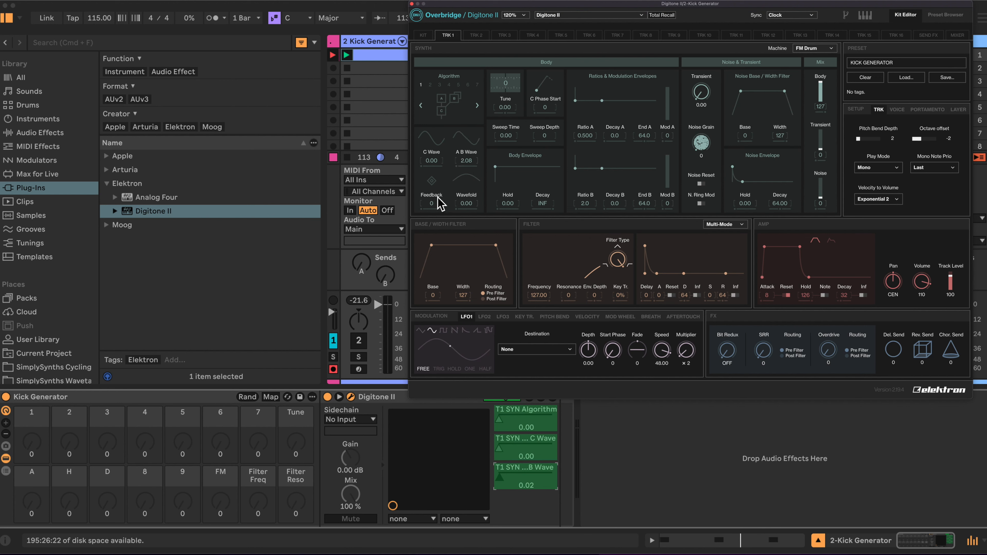
scroll(466, 203, up, 5)
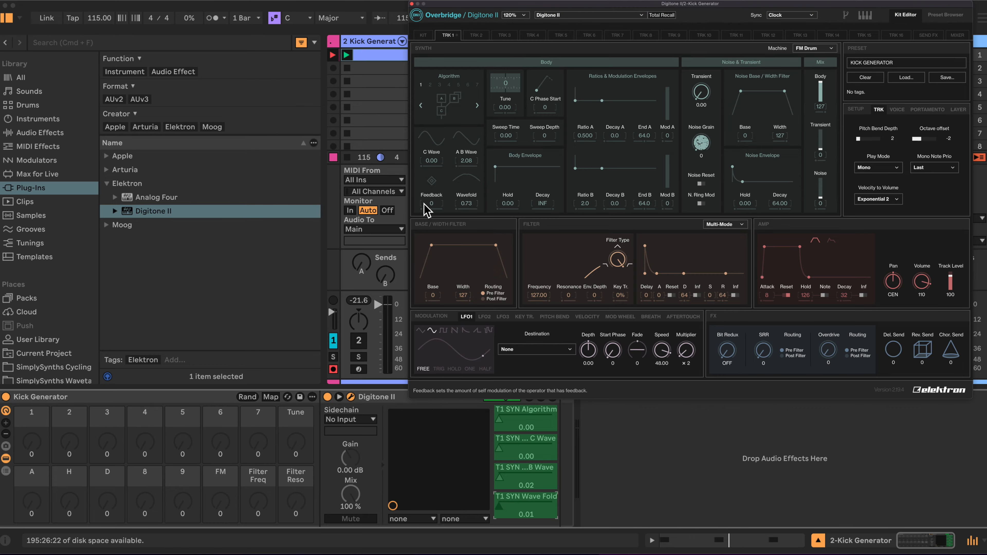
scroll(431, 203, up, 2)
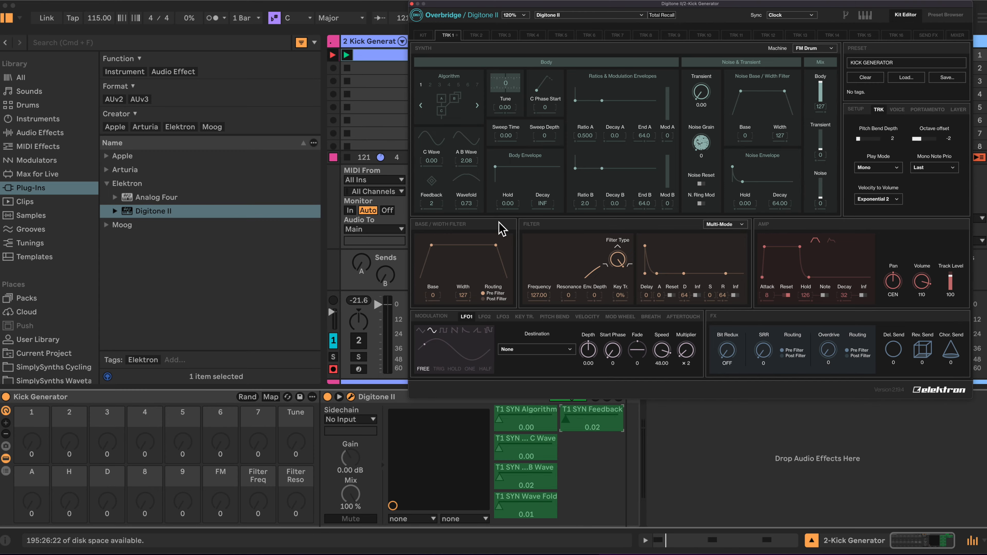
Add Sweep Time, Sweep Depth, Transient and the Transient mix level to the configured parameters
scroll(507, 136, up, 3)
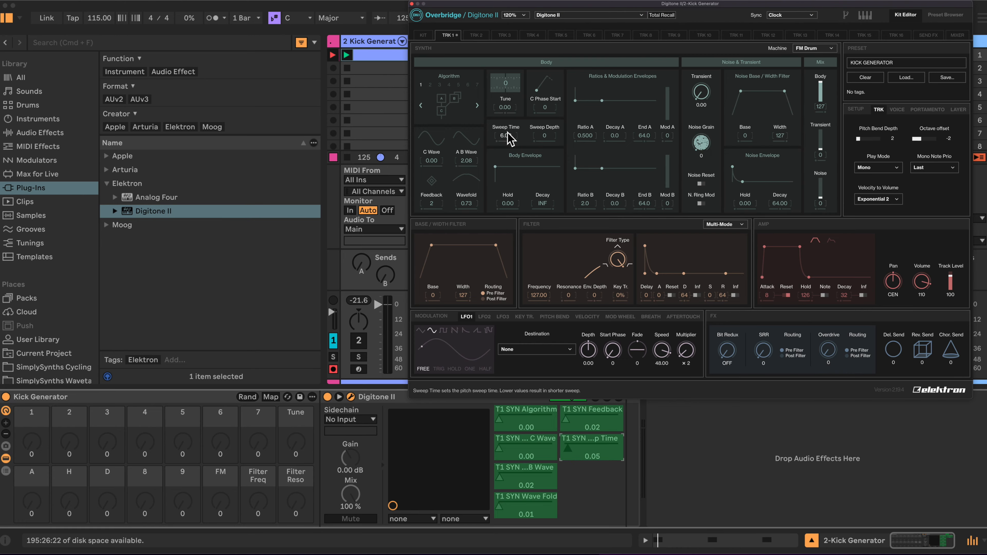
scroll(548, 136, up, 3)
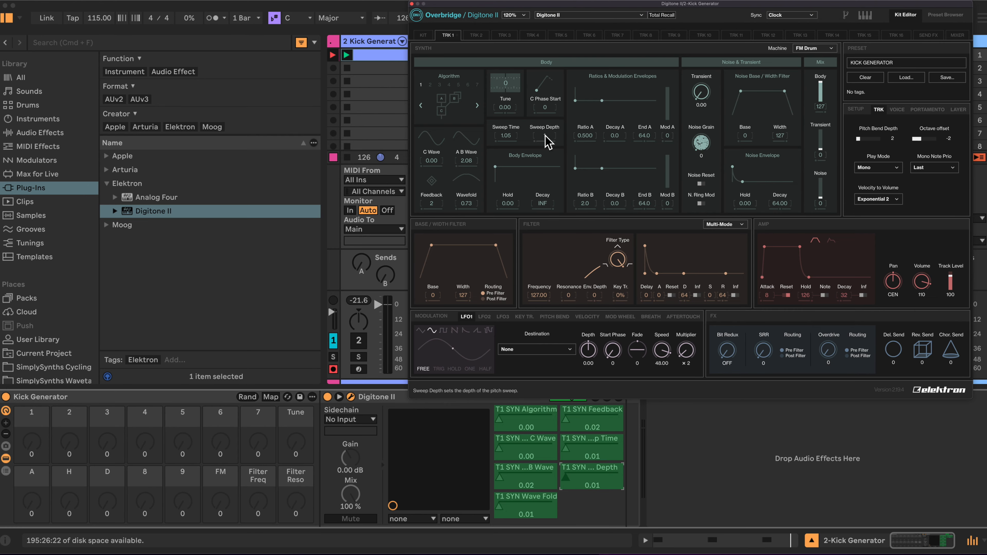
scroll(701, 92, up, 5)
scroll(701, 92, down, 3)
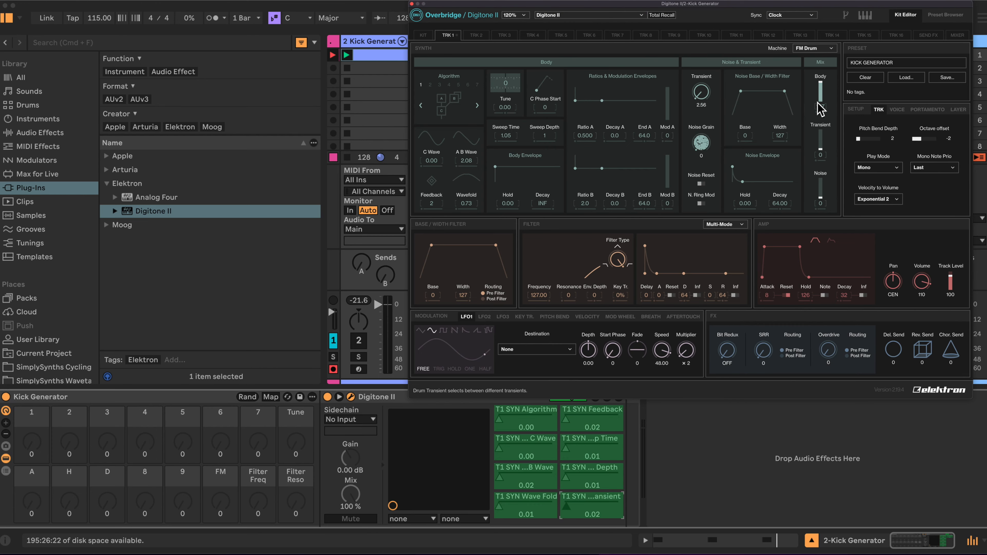
drag(820, 155, 827, 192)
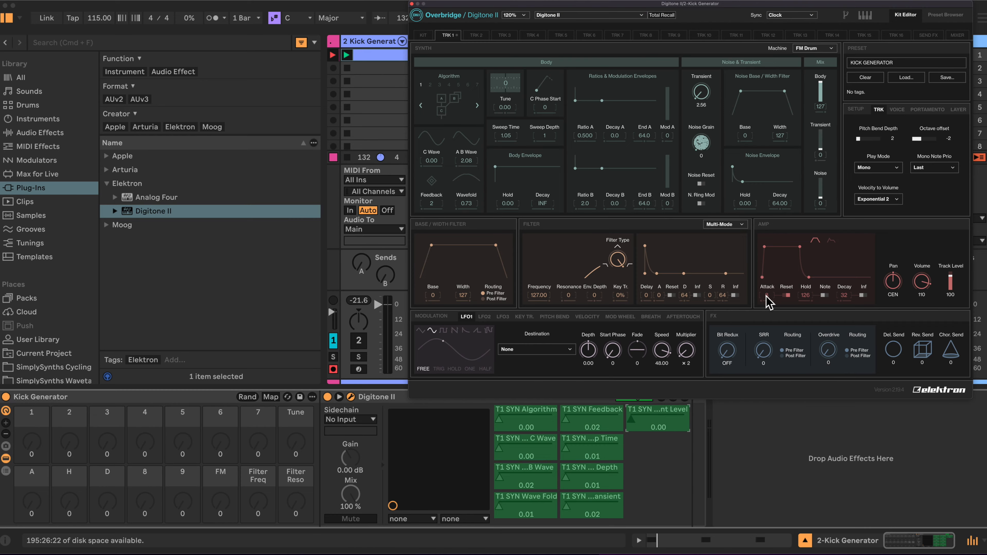
Add the amp envelope's Attack and the modulation envelopes' Decay B and Decay A to the configured parameters
drag(766, 296, 768, 298)
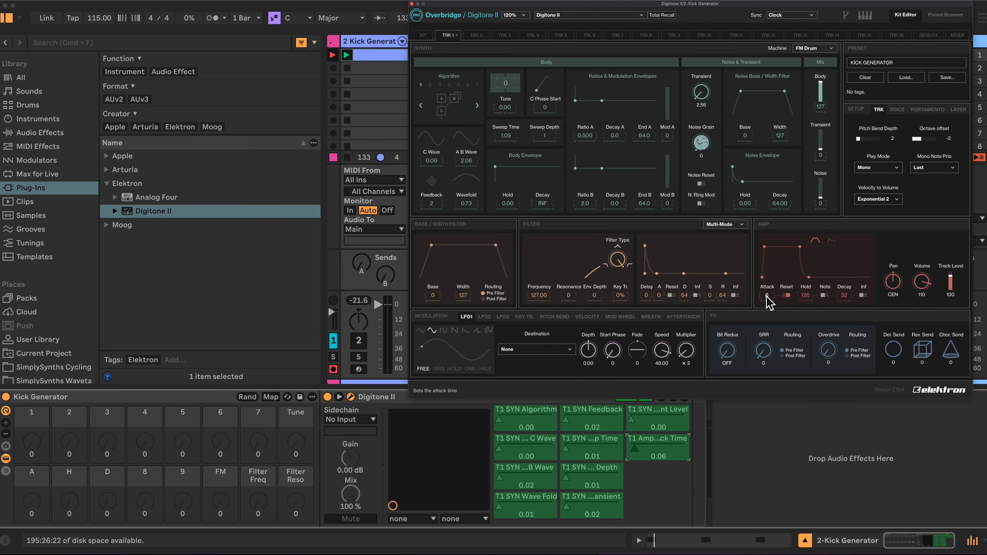
drag(620, 211, 615, 207)
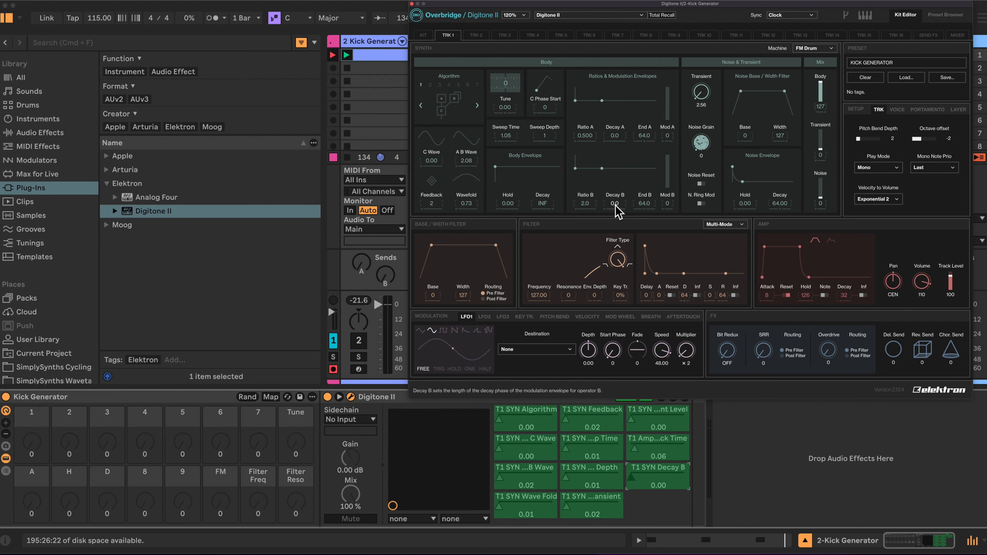
drag(619, 142, 618, 145)
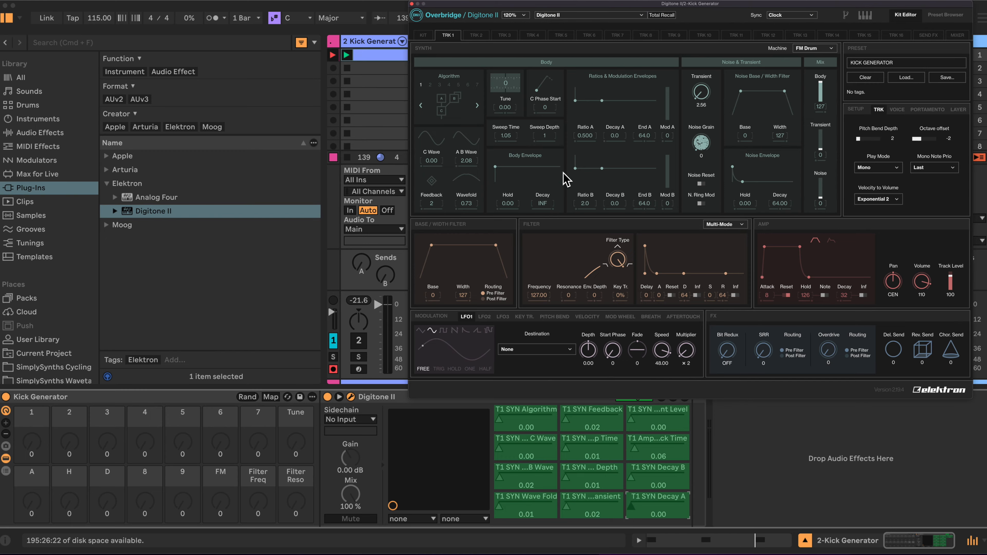
Add Body Decay, amp Decay, base/width filter Width, and the multi-mode filter's Frequency and Resonance to the configured parameters
drag(546, 209, 548, 213)
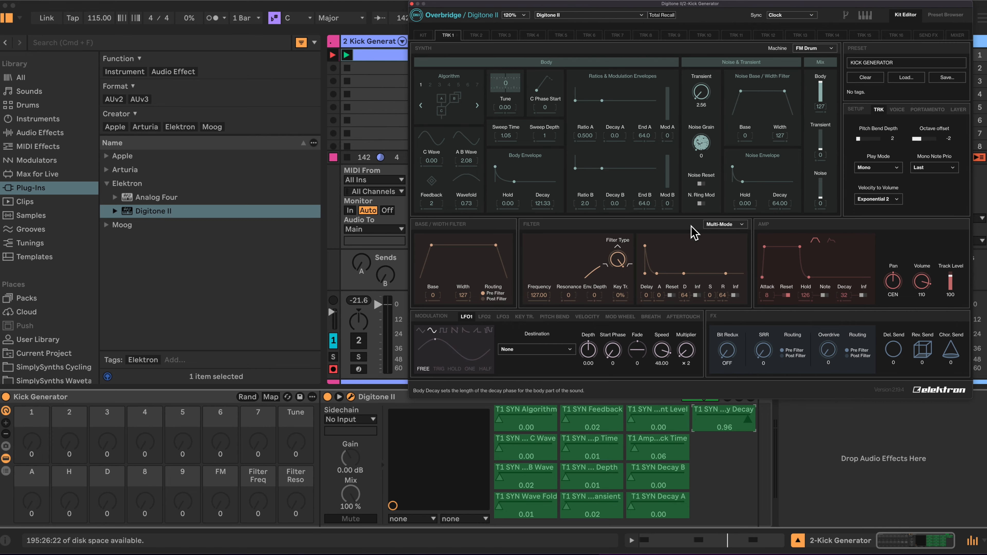
click(845, 296)
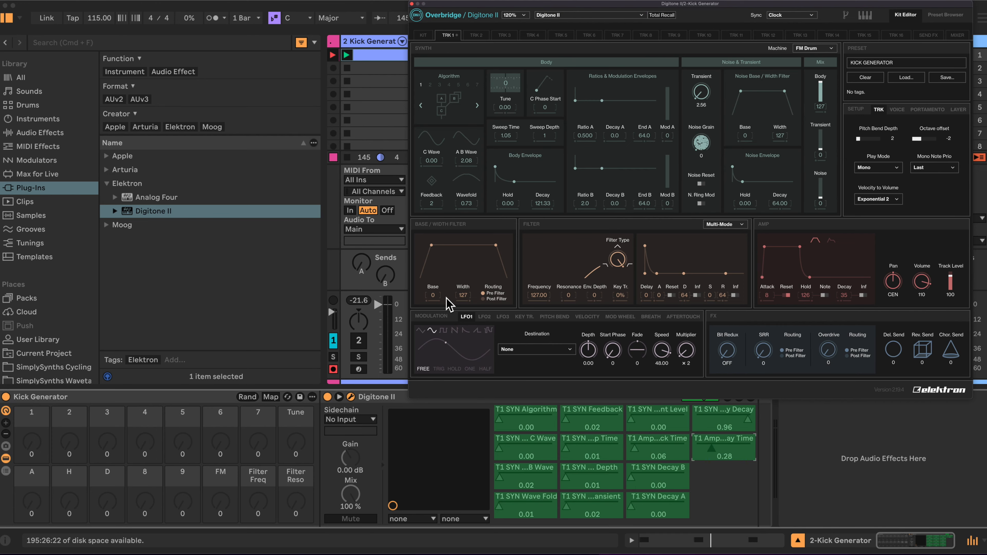
drag(464, 295, 464, 296)
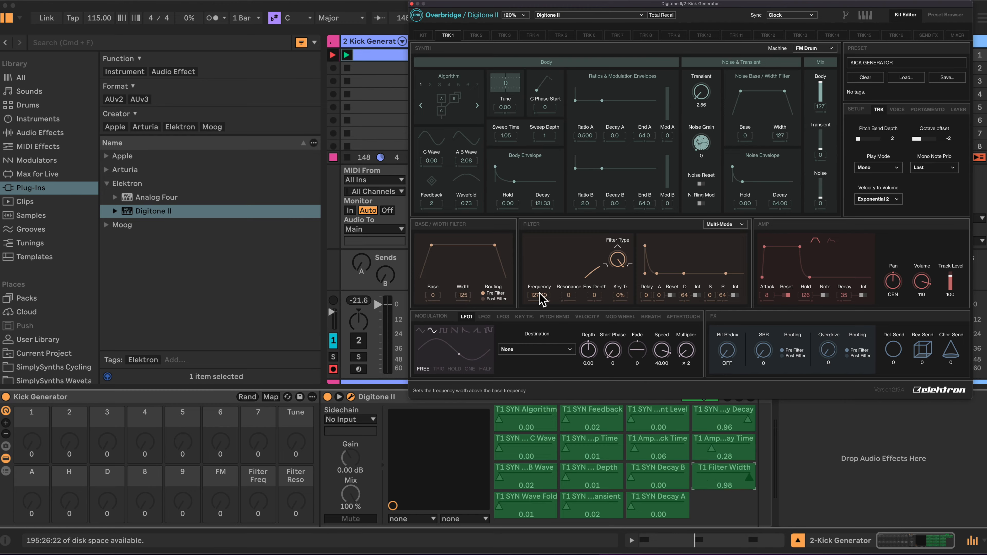
drag(542, 300, 569, 288)
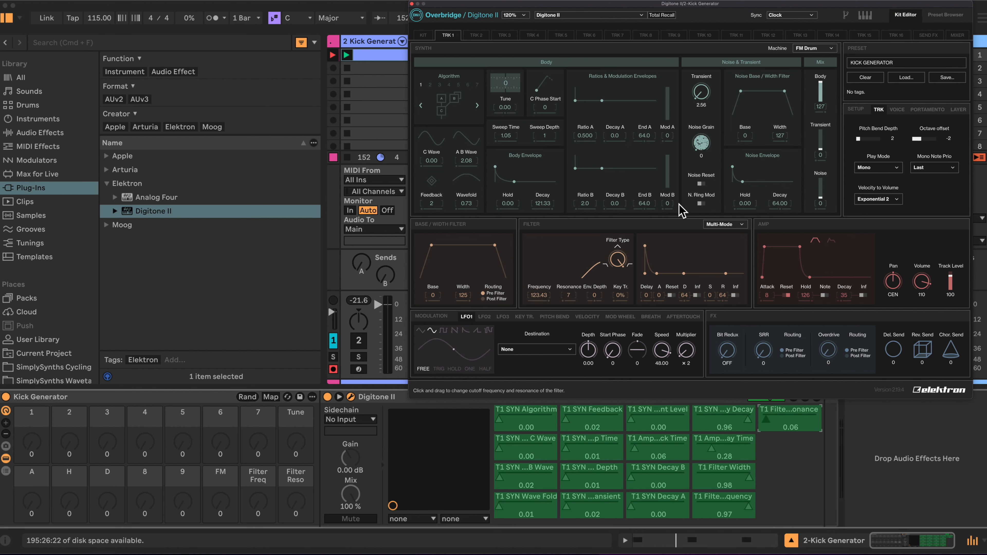
Add Mod B at 2, Mod A, body Hold at about 2.79, amp Hold at about 108, and Tune to the configured parameters
drag(667, 204, 667, 199)
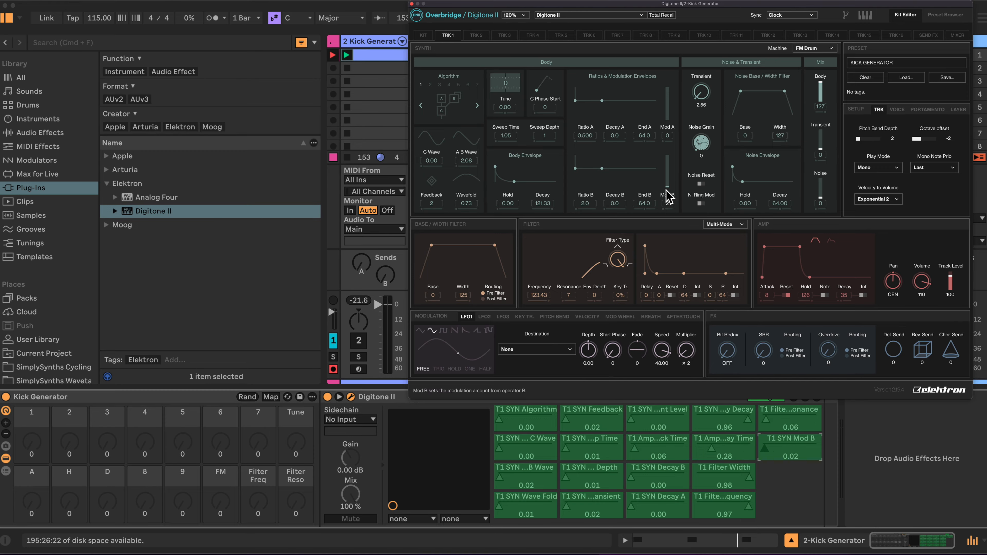
click(668, 136)
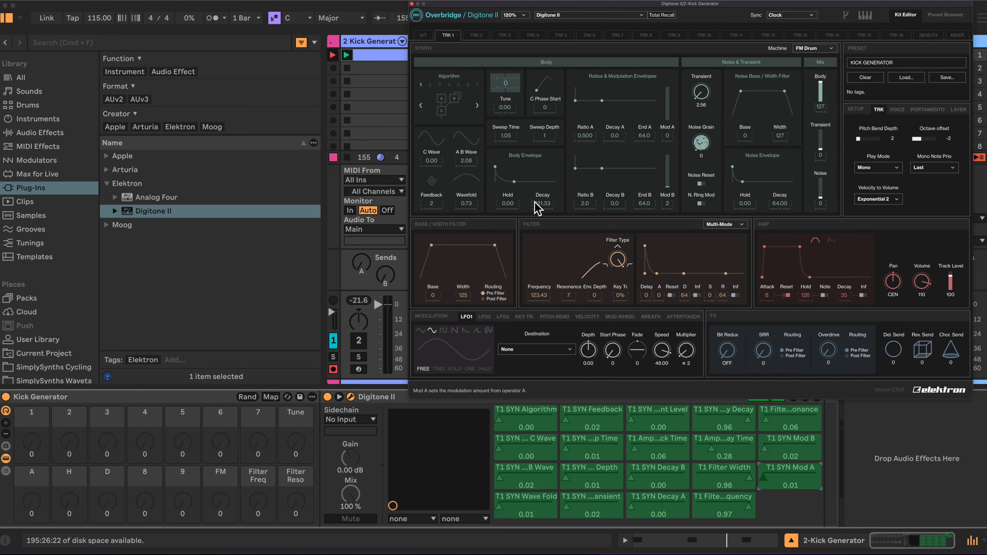
drag(508, 205, 509, 200)
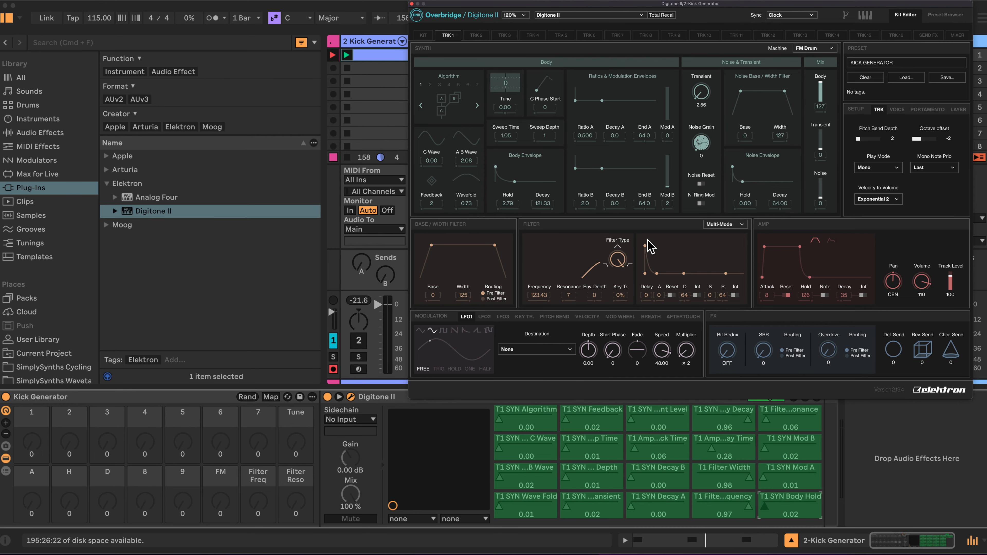
drag(808, 296, 807, 310)
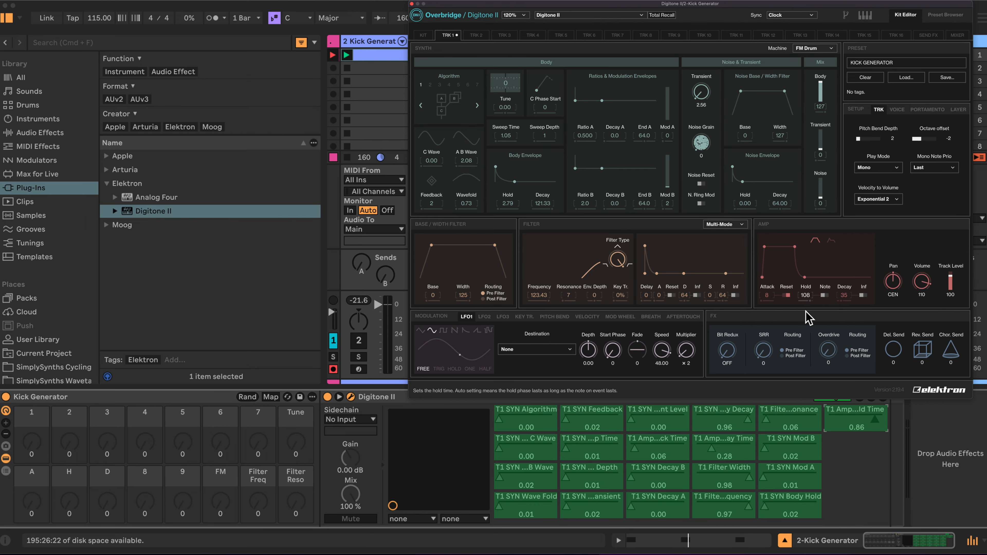
drag(506, 108, 509, 116)
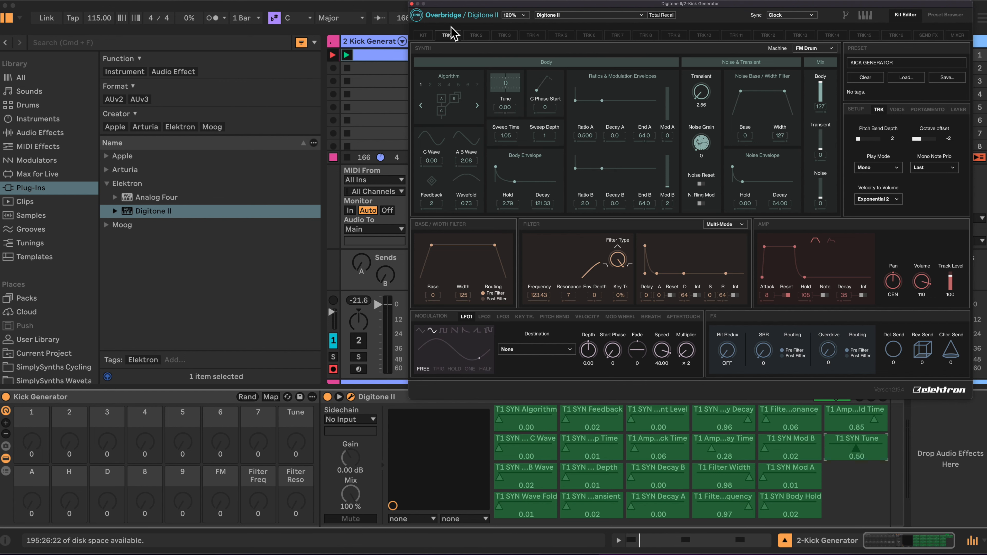
Scale the plug-in window to 100% and end parameter configuration for the Digitone II device
click(513, 15)
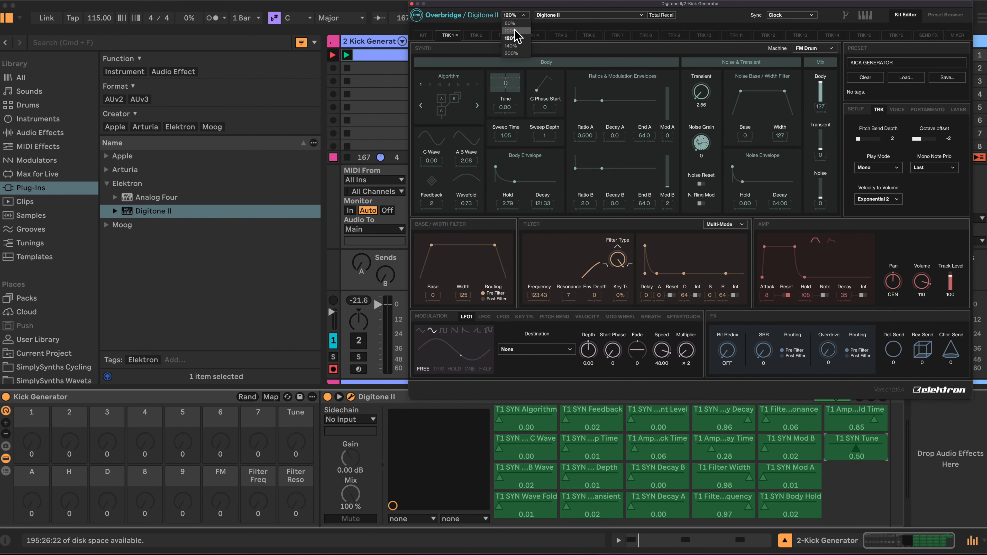
click(512, 32)
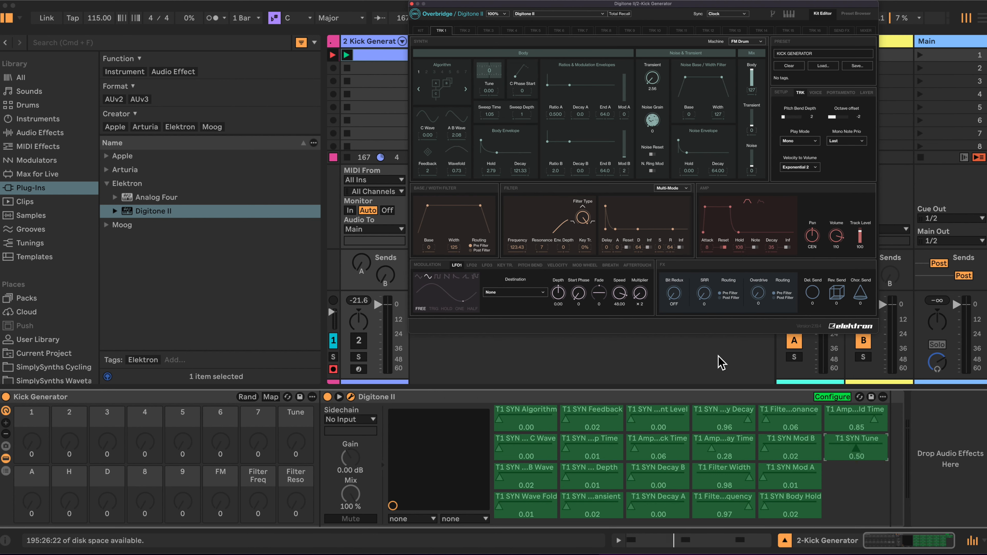
click(832, 397)
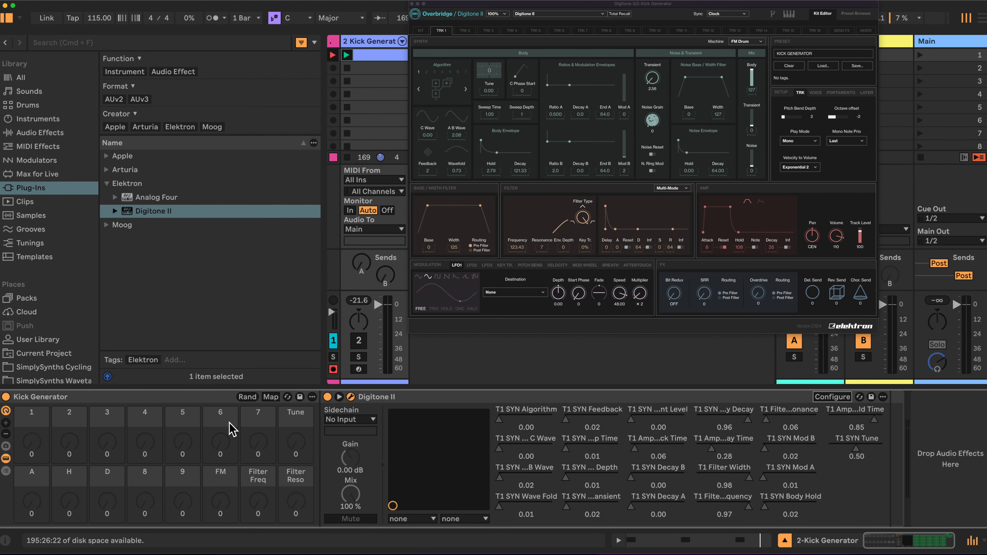
Enable the rack's macro mapping and map Algorithm to macro 1, Operator C Wave to macro 2 and Operator AB Wave to macro 3
click(271, 397)
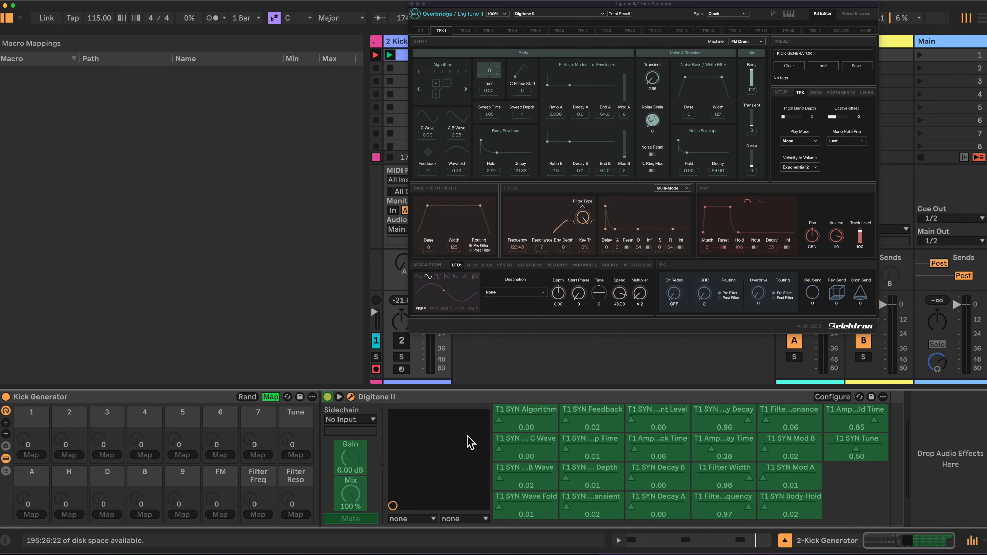
click(526, 420)
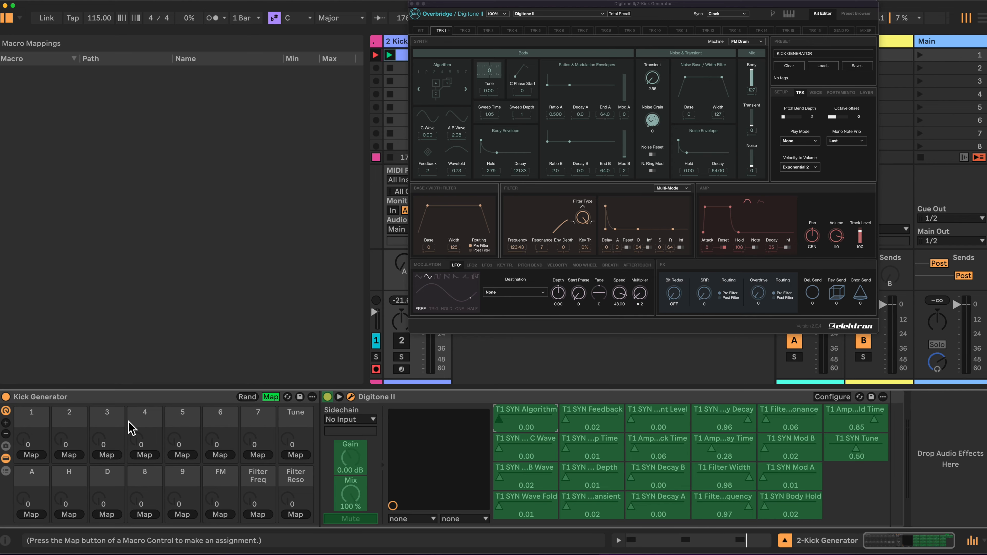
click(35, 456)
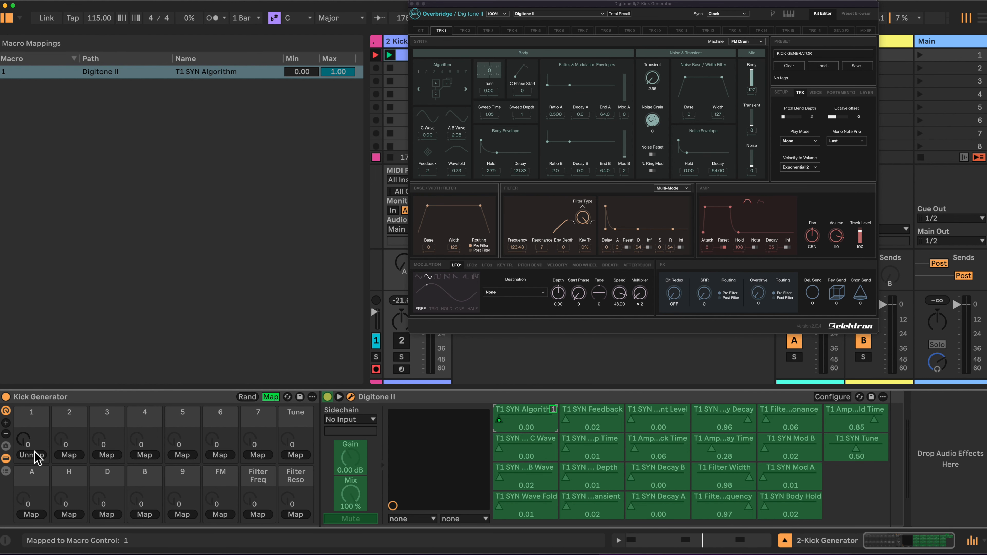
click(526, 451)
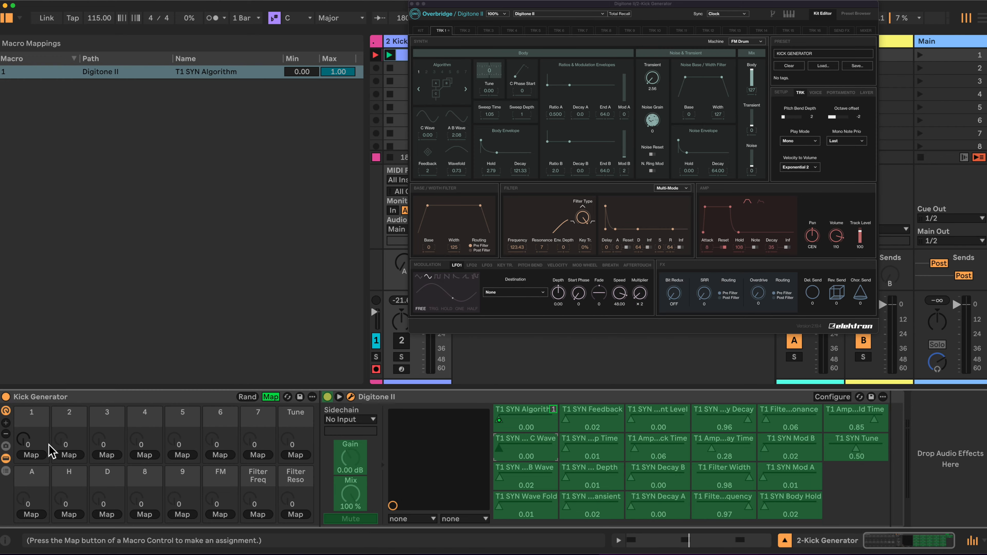
click(68, 456)
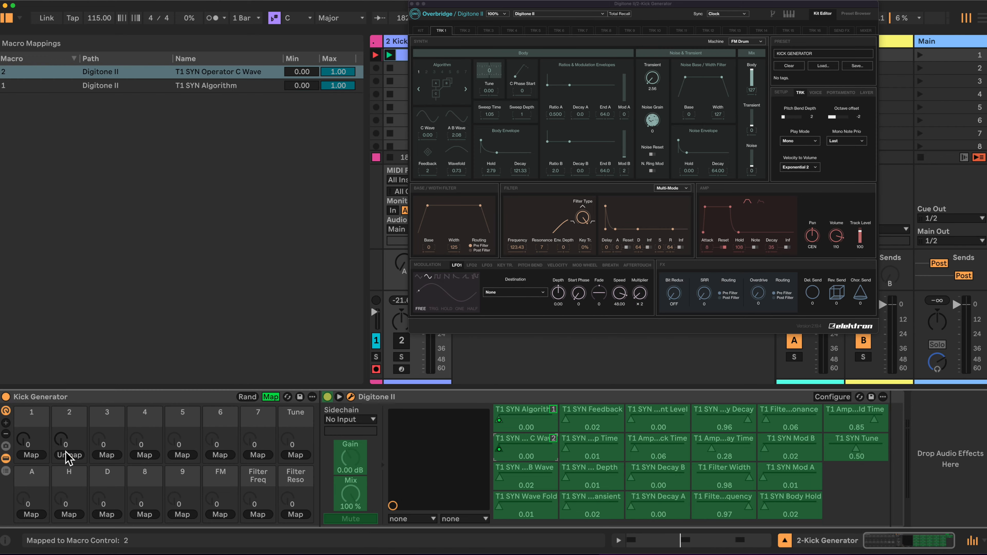
click(528, 483)
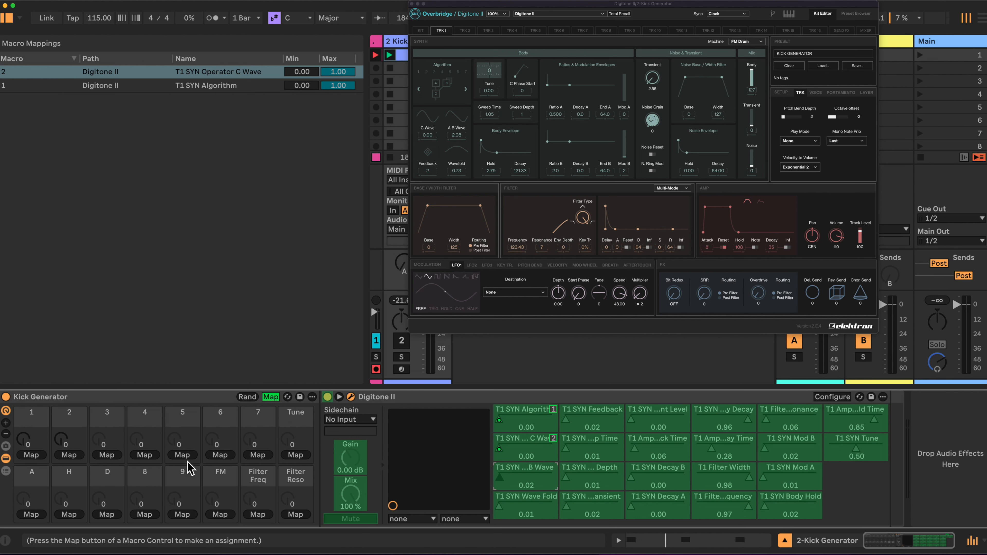
click(106, 456)
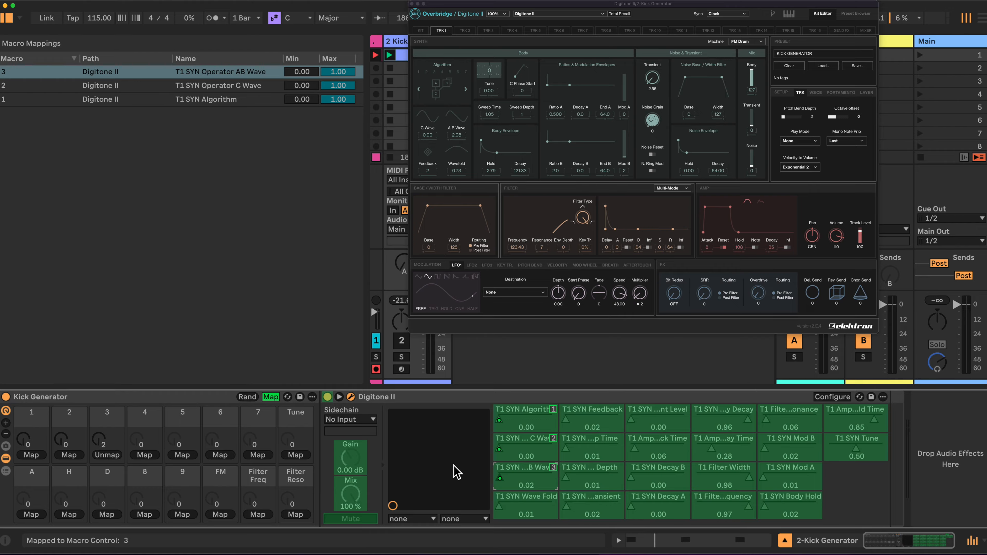
Map Wave Fold to macro 4, Feedback to macro 5 and Sweep Time to macro 6
click(521, 503)
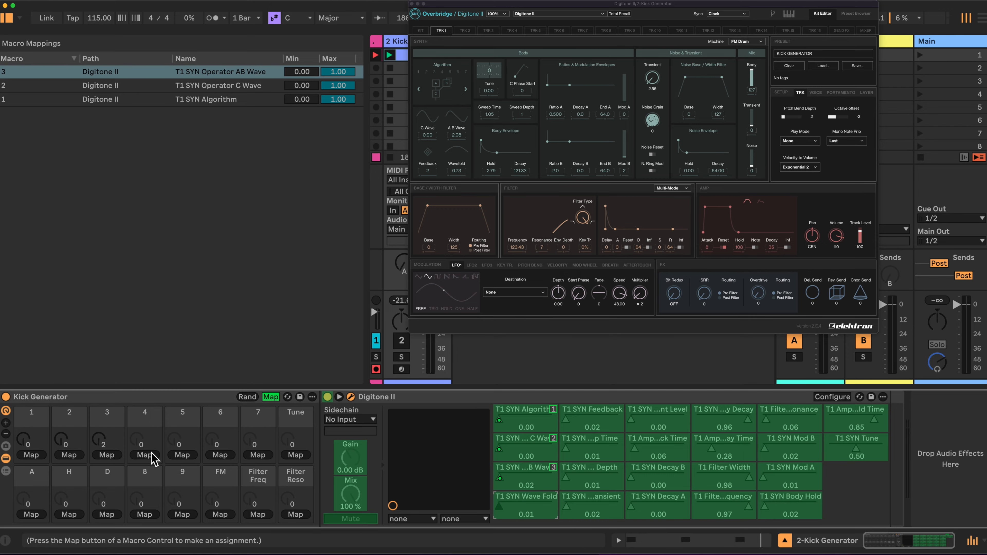
click(138, 456)
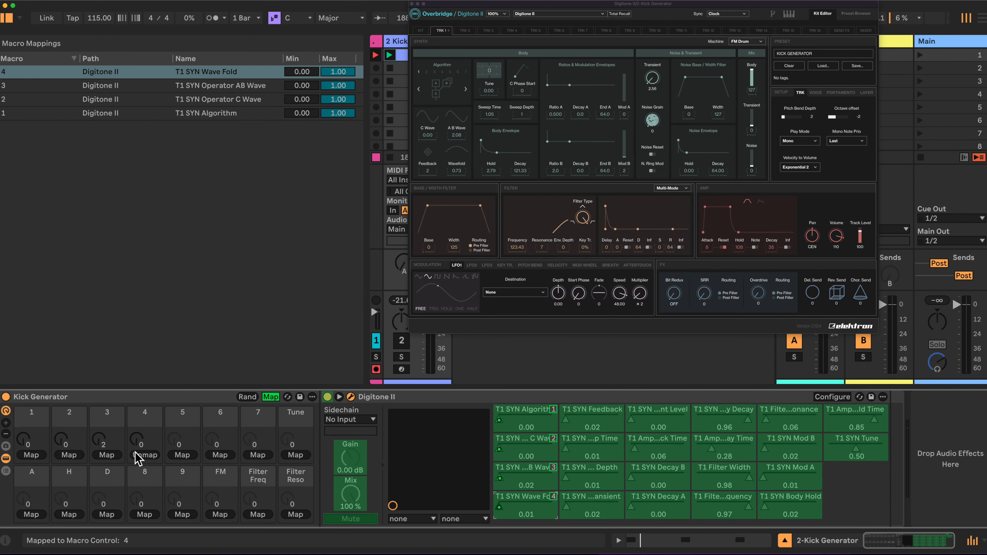
click(590, 418)
click(181, 456)
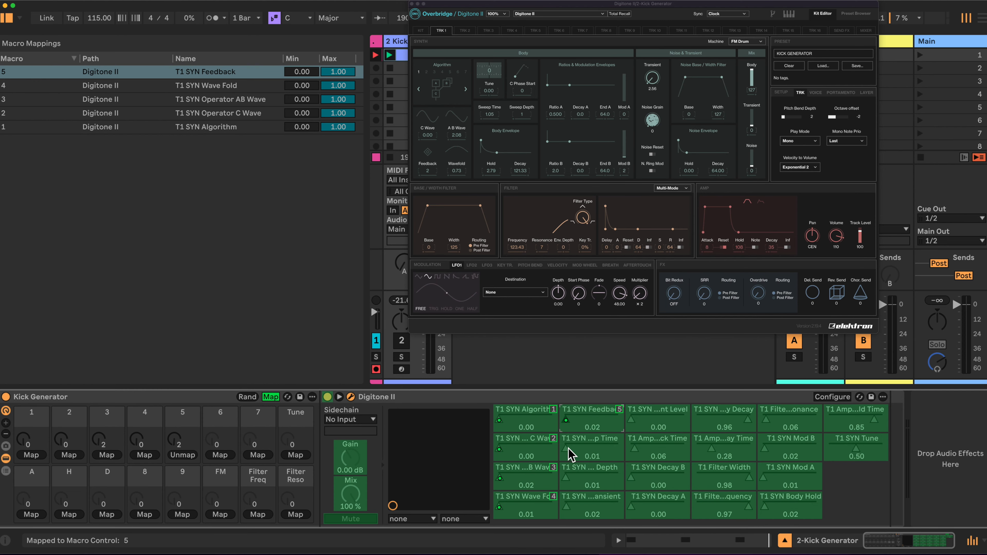
click(607, 443)
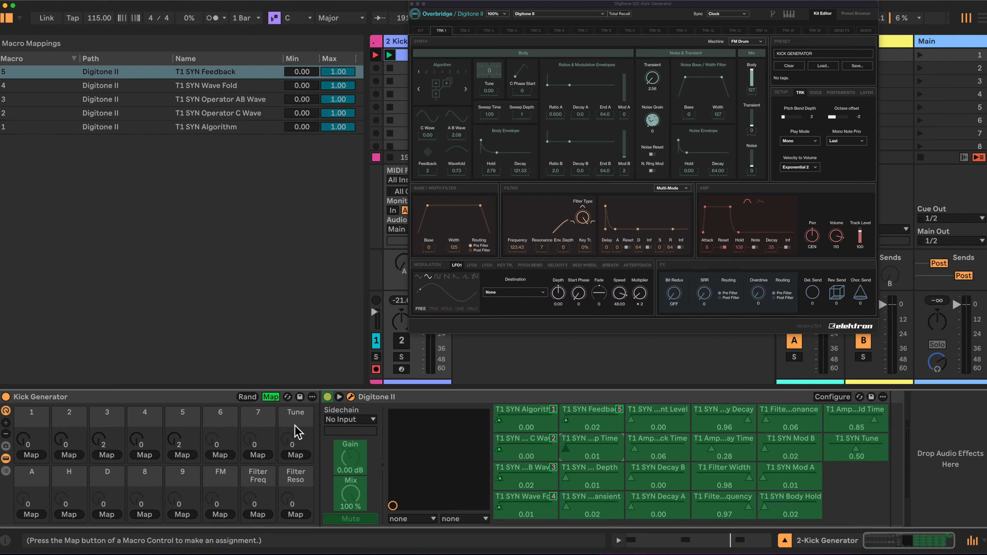
click(220, 455)
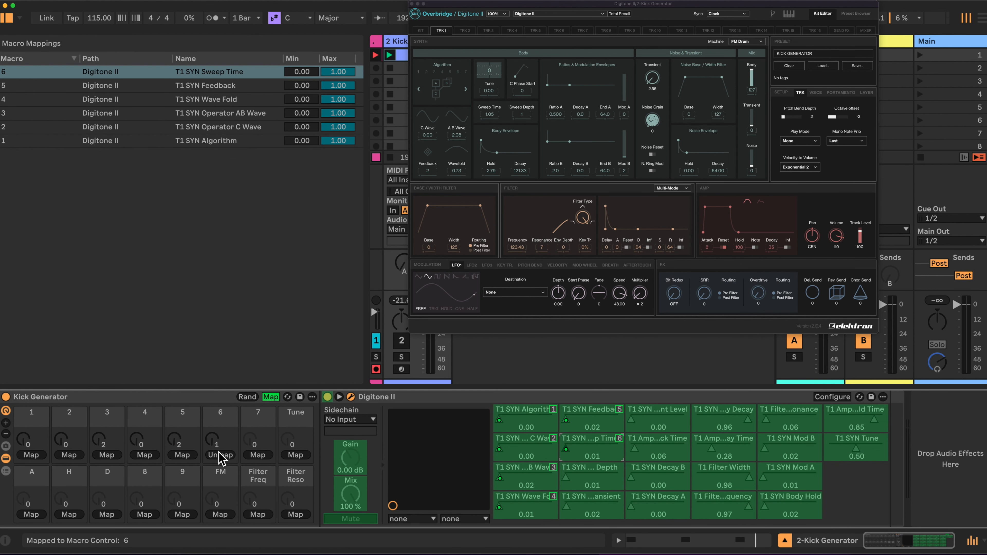
Map Sweep Depth to macro 7, Drum Transient to macro 8, Transient Level to macro 9 and Amp Attack Time to macro A
click(597, 480)
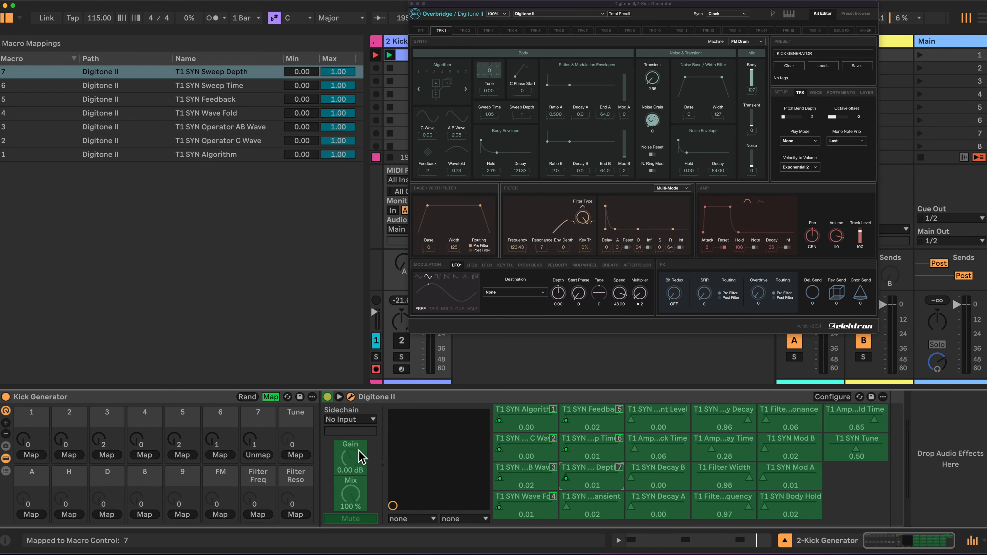
click(601, 505)
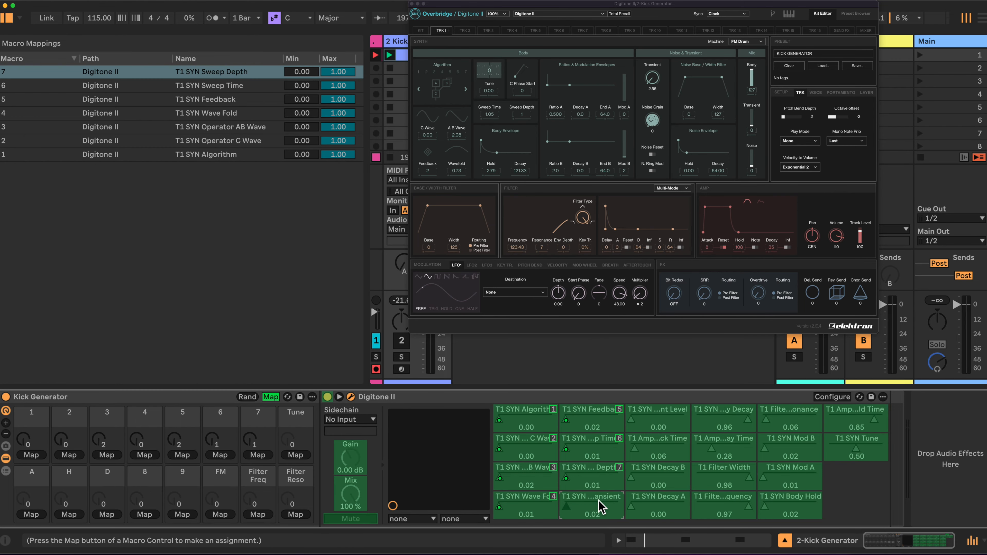
click(144, 514)
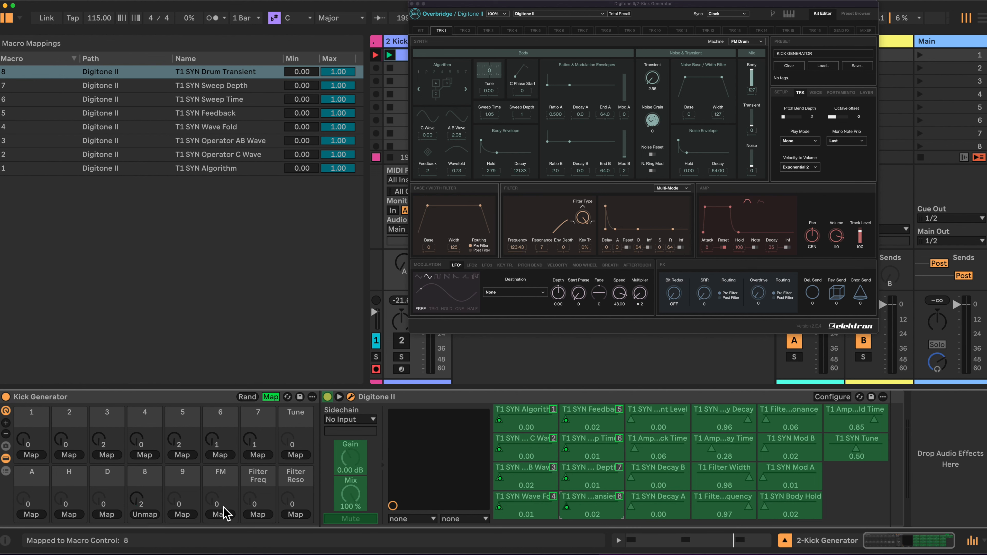
click(663, 420)
click(183, 514)
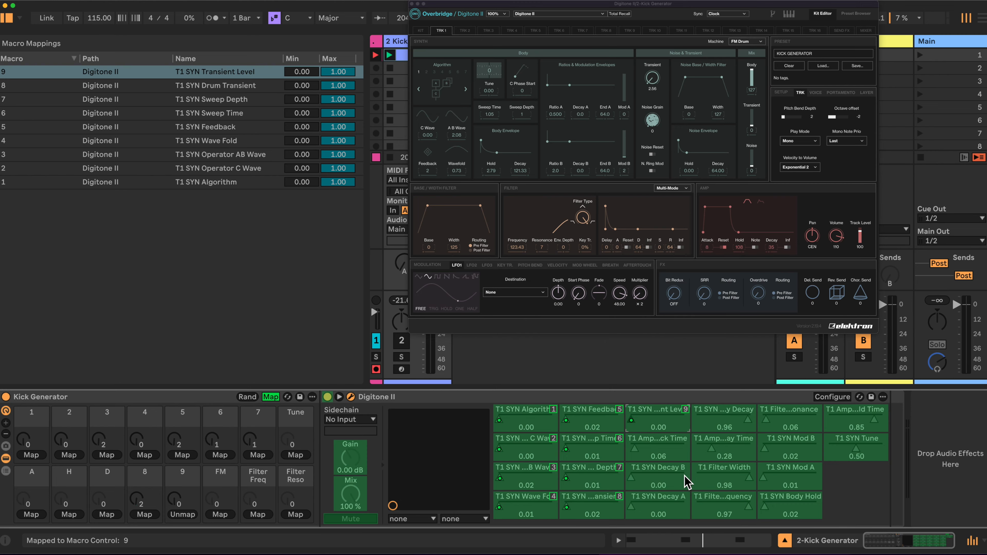
click(665, 446)
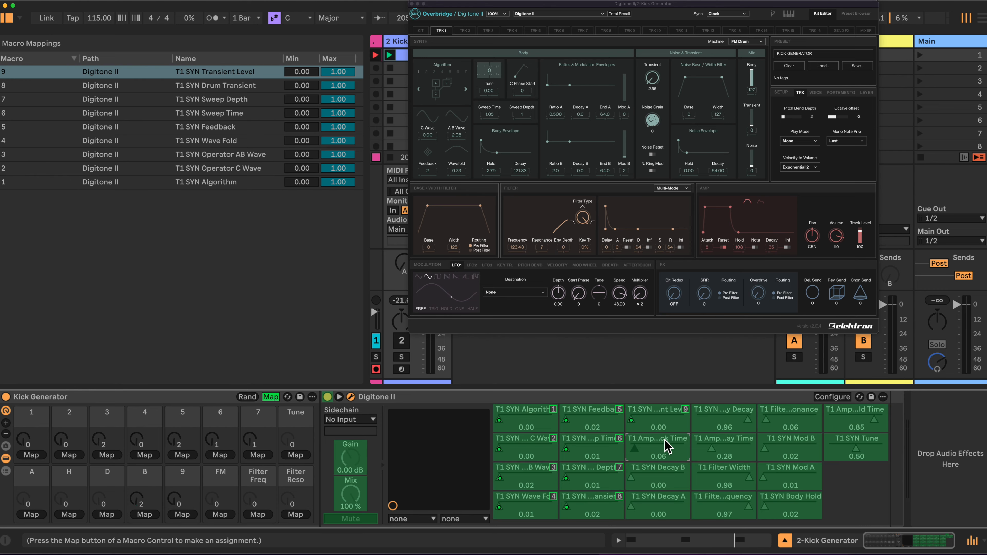
click(31, 515)
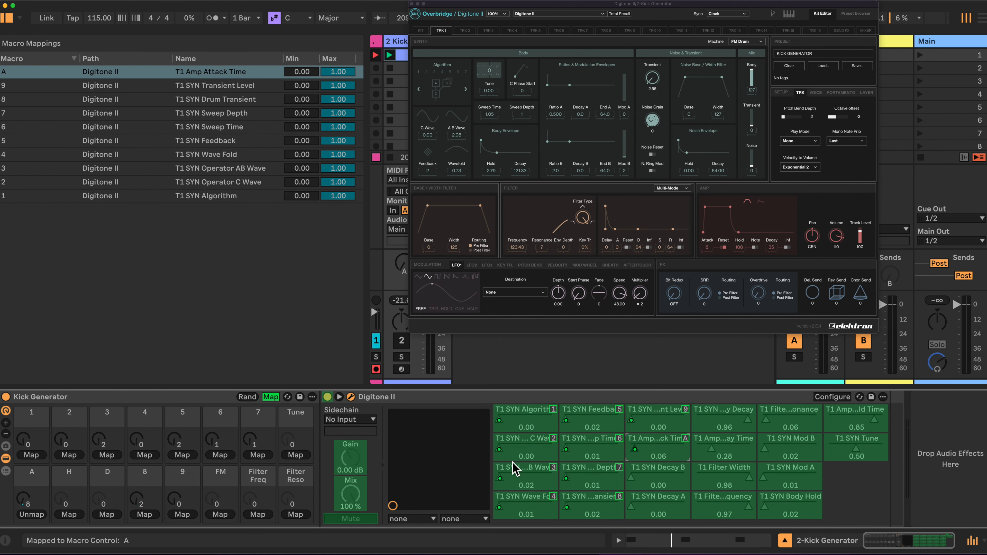
Map Decay B, Decay A, Body Decay and Amp Decay Time all to macro D
click(671, 477)
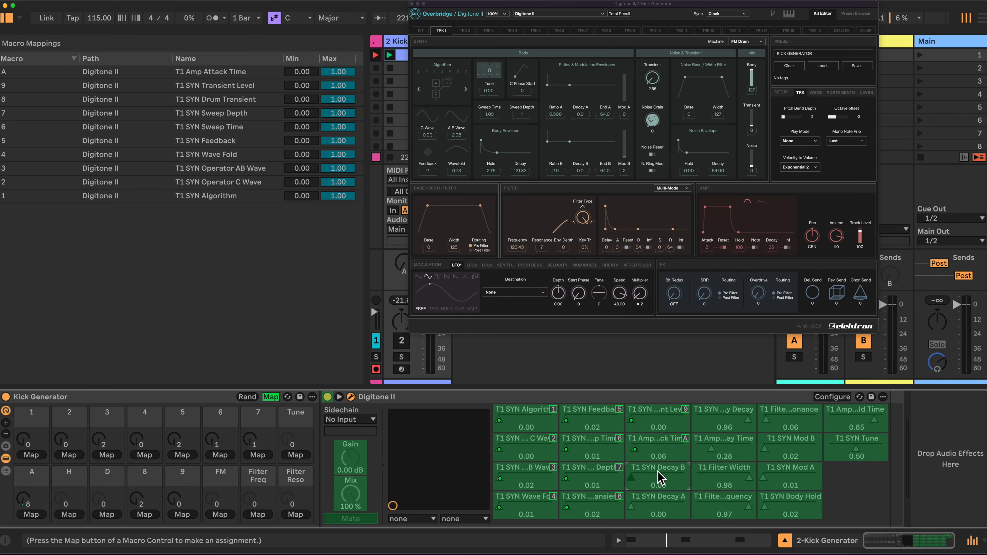
click(107, 514)
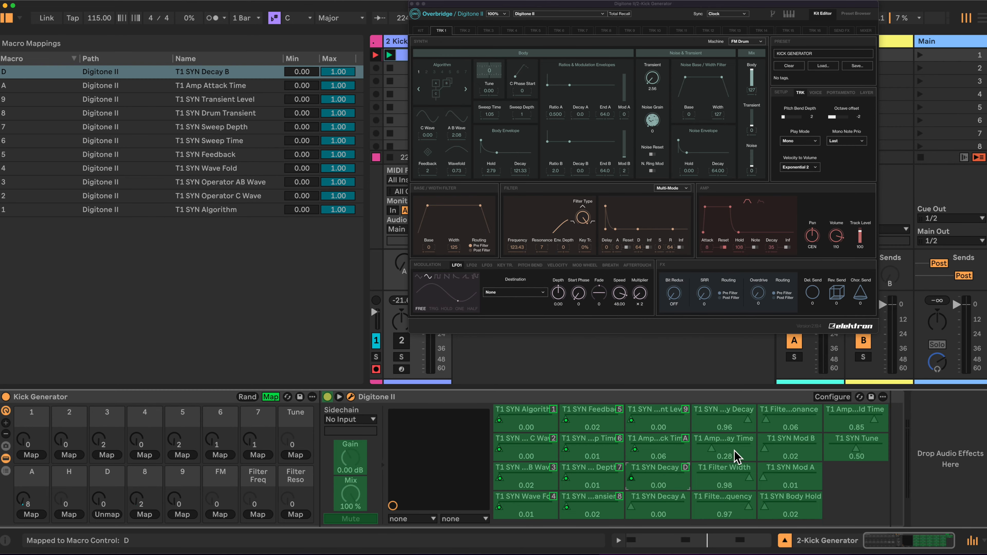
click(671, 510)
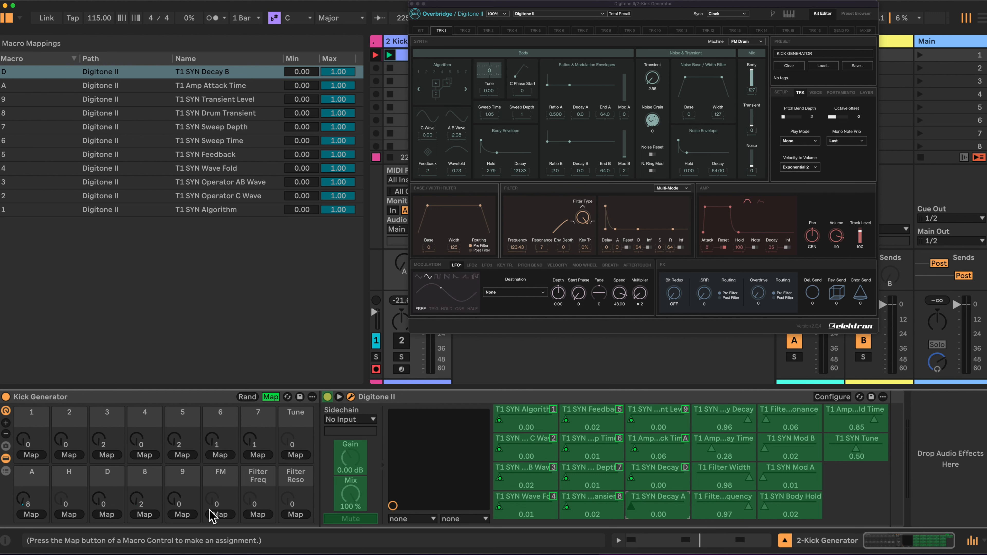
click(106, 515)
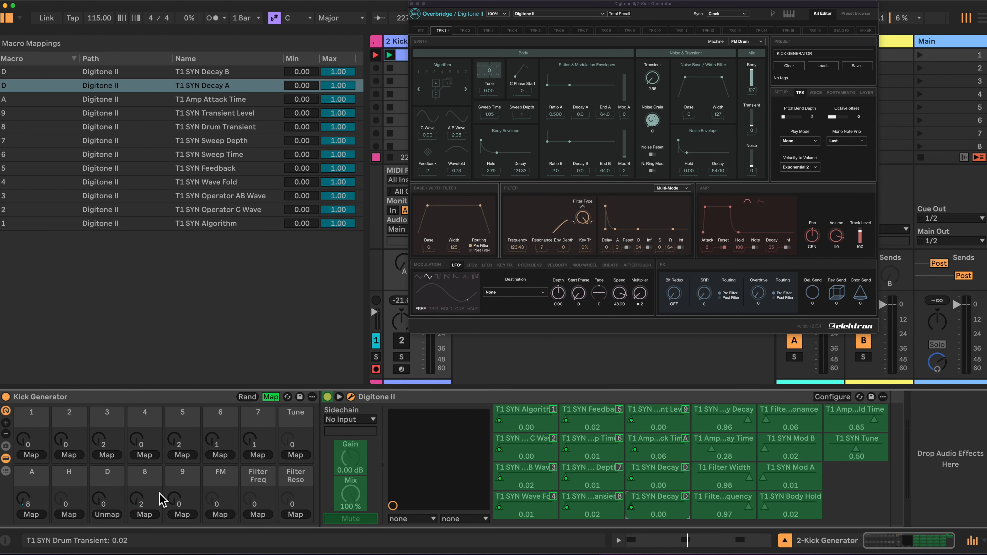
click(711, 419)
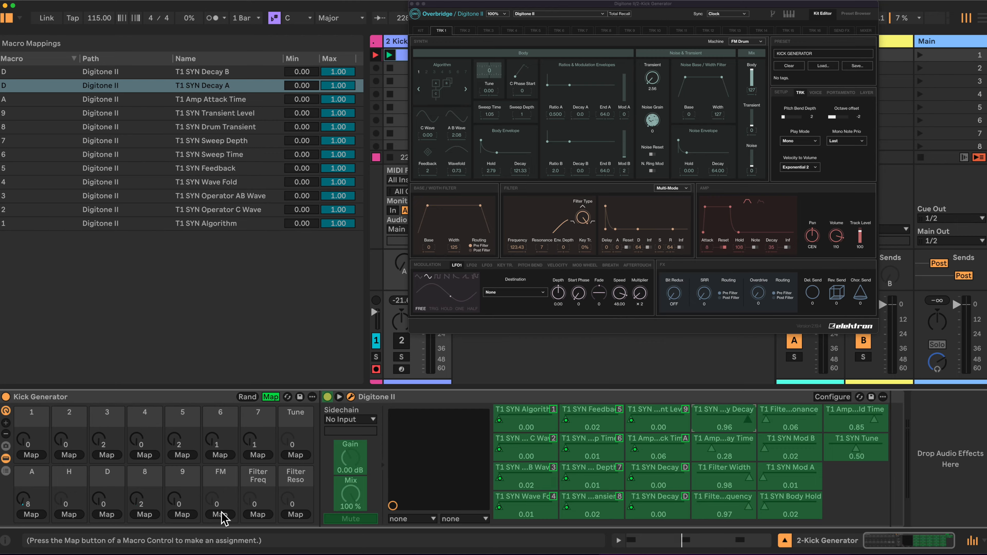
click(108, 515)
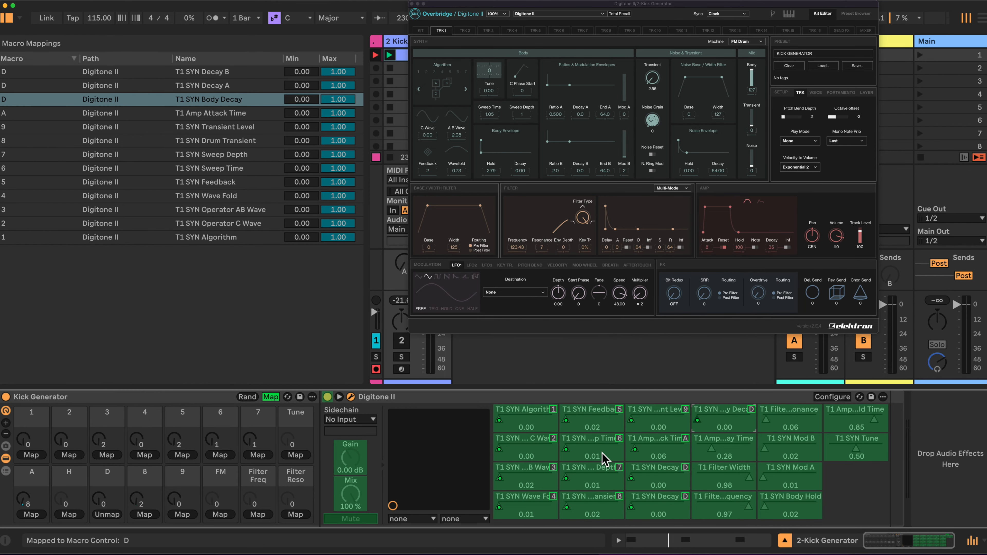
click(722, 448)
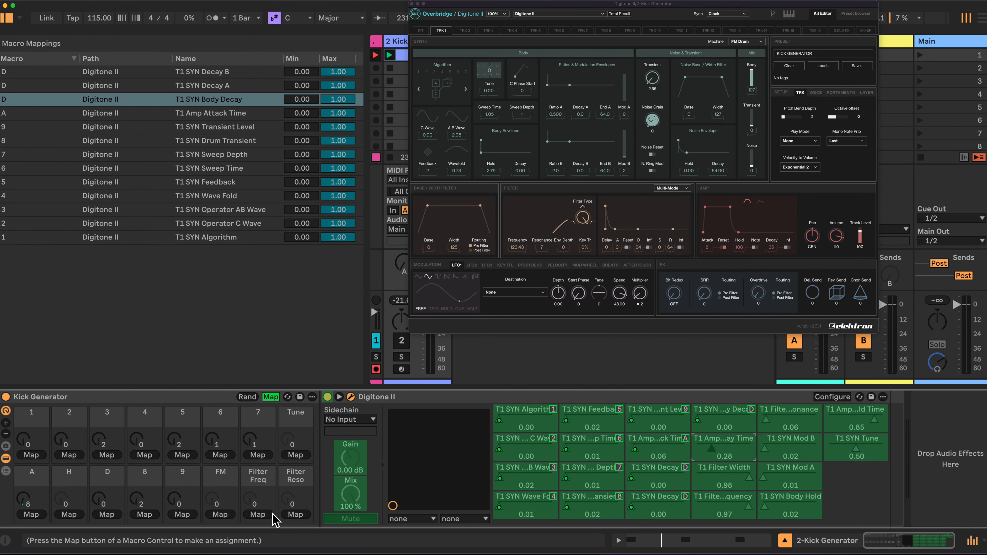
click(107, 515)
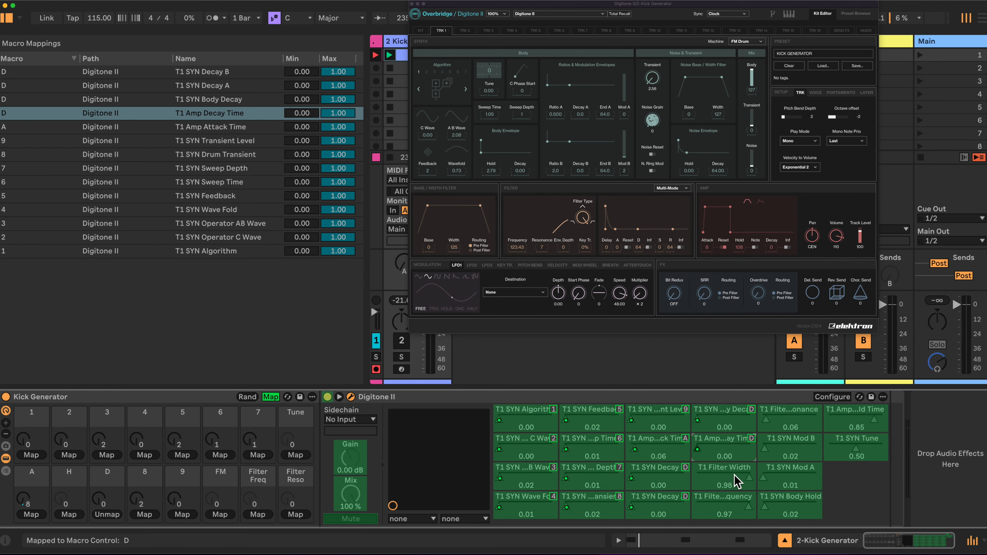
Map Filter Width and Filter Frequency to the Filter Freq macro, and Filter Resonance to the Filter Reso macro
click(737, 482)
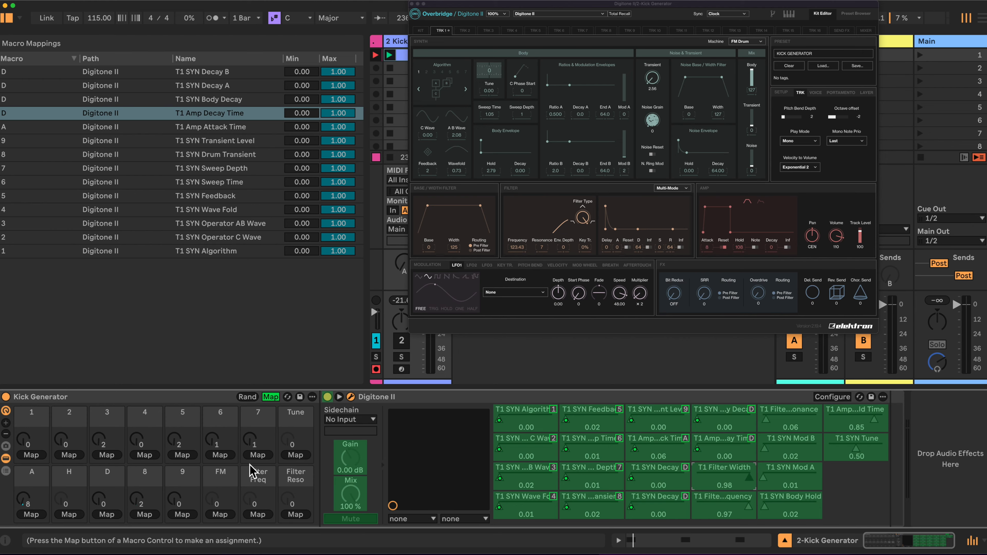
click(258, 514)
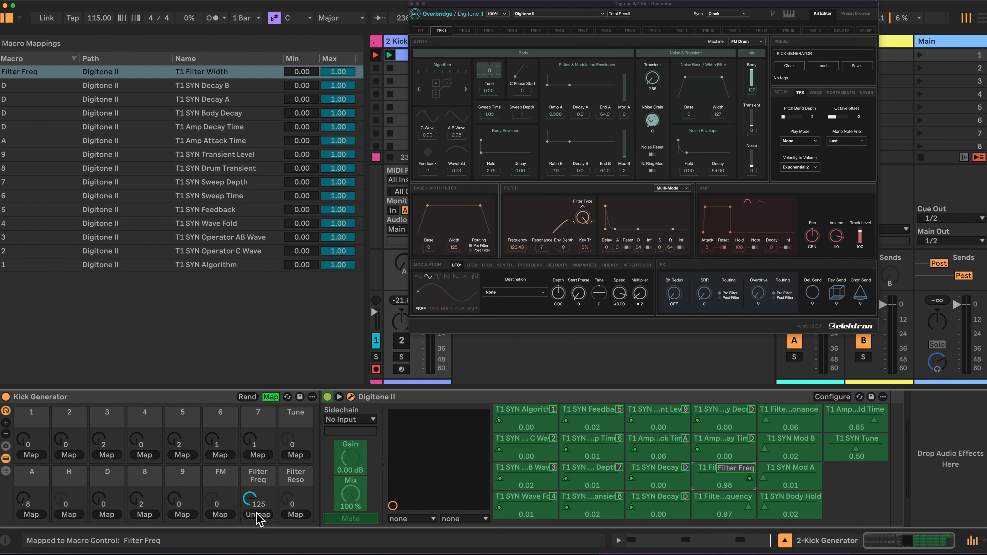
click(724, 506)
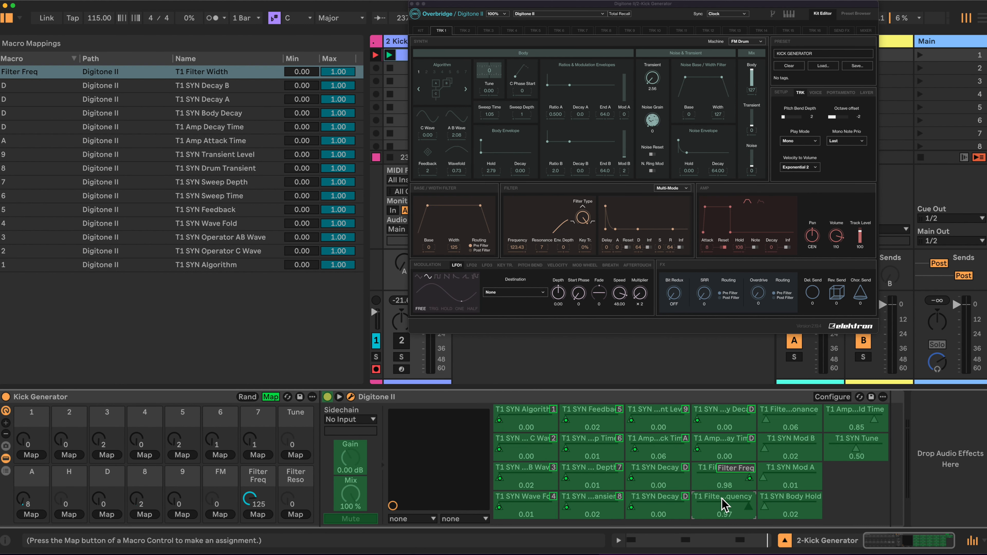
click(257, 514)
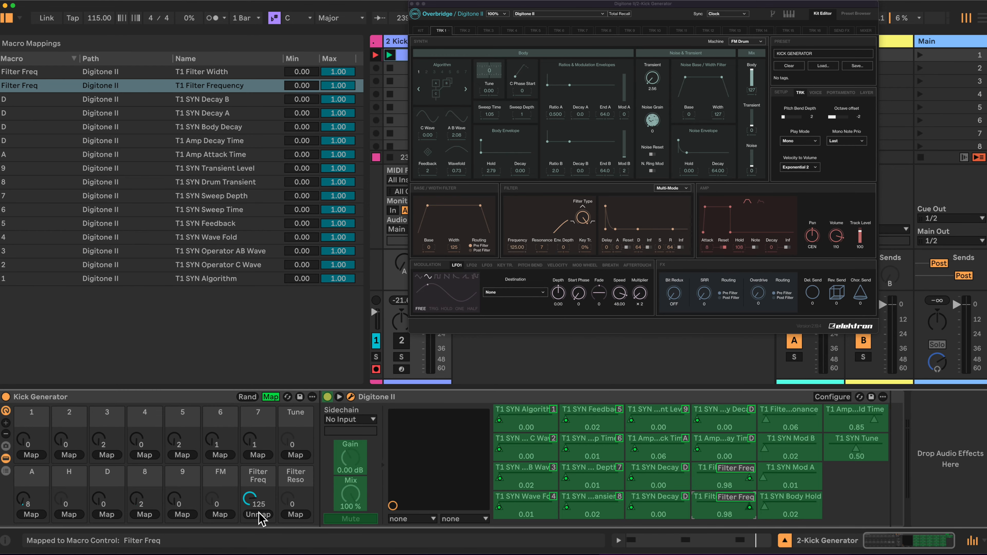
click(789, 420)
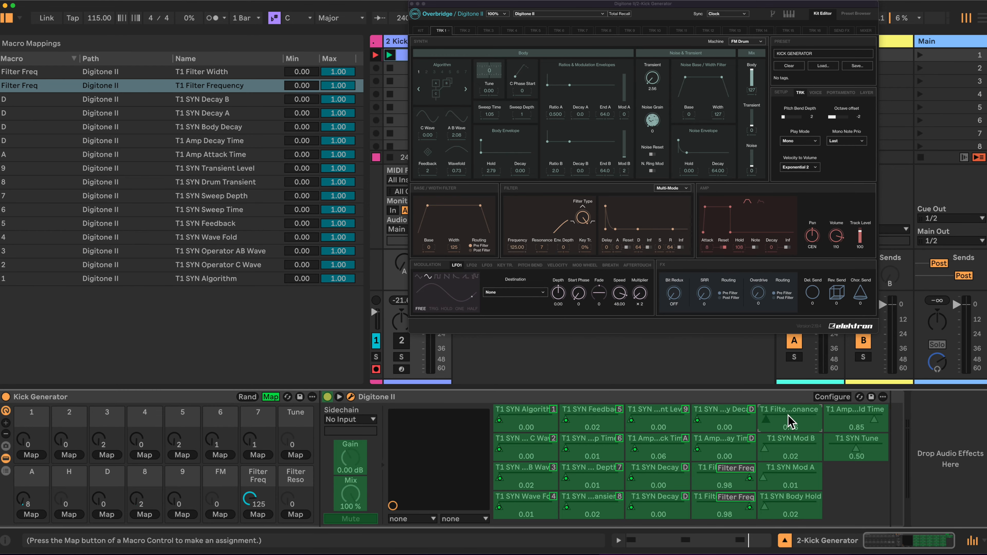
click(296, 515)
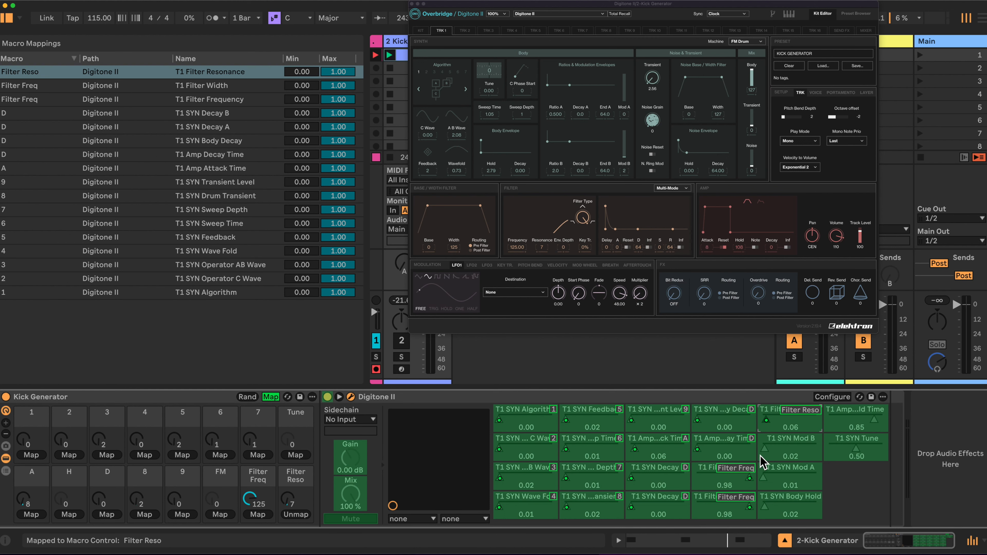
Map both SYN Mod B and SYN Mod A to the FM macro
click(792, 451)
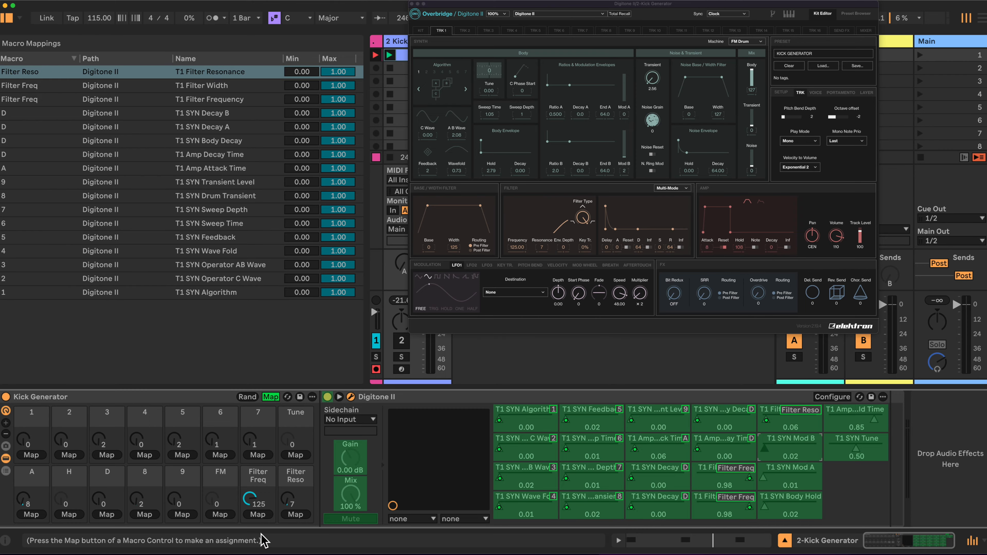
click(220, 515)
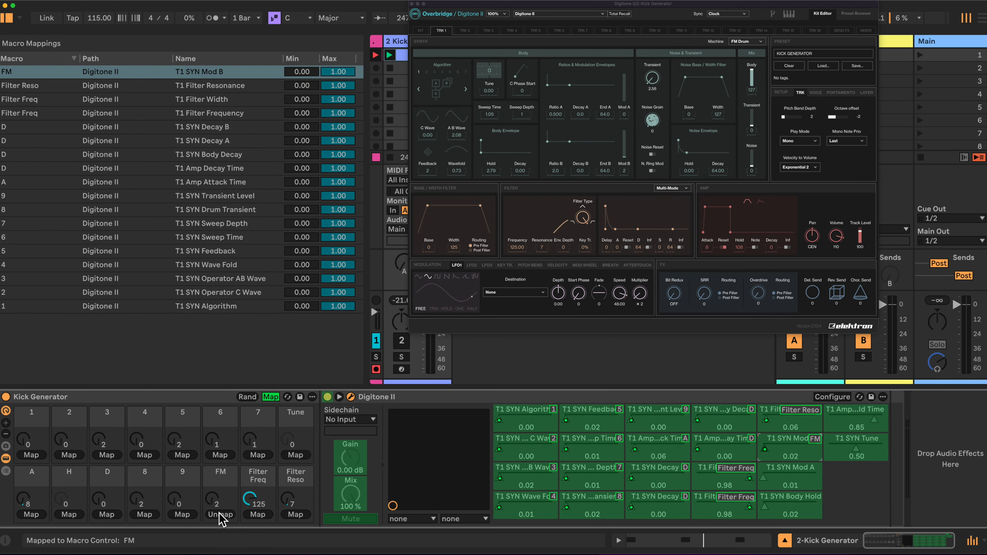
click(788, 475)
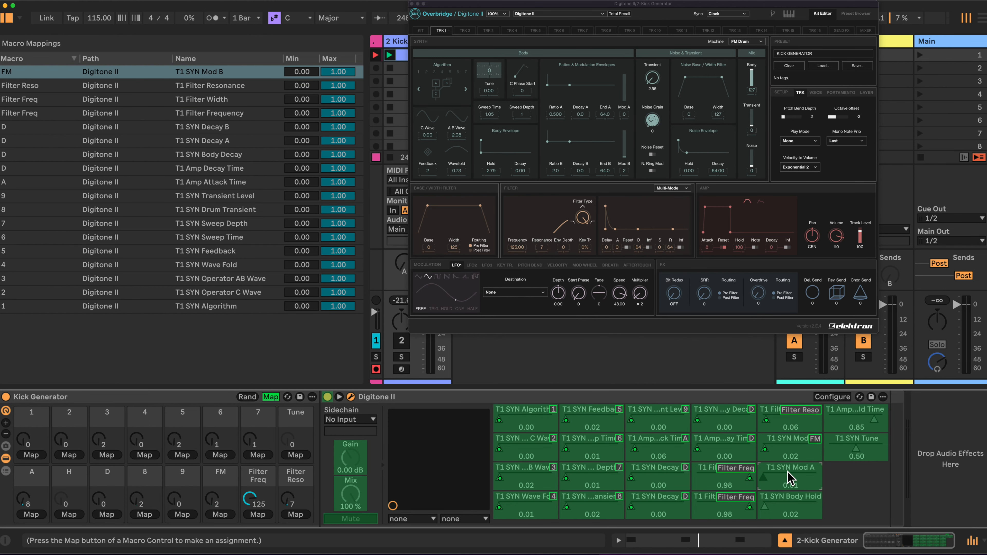
click(220, 514)
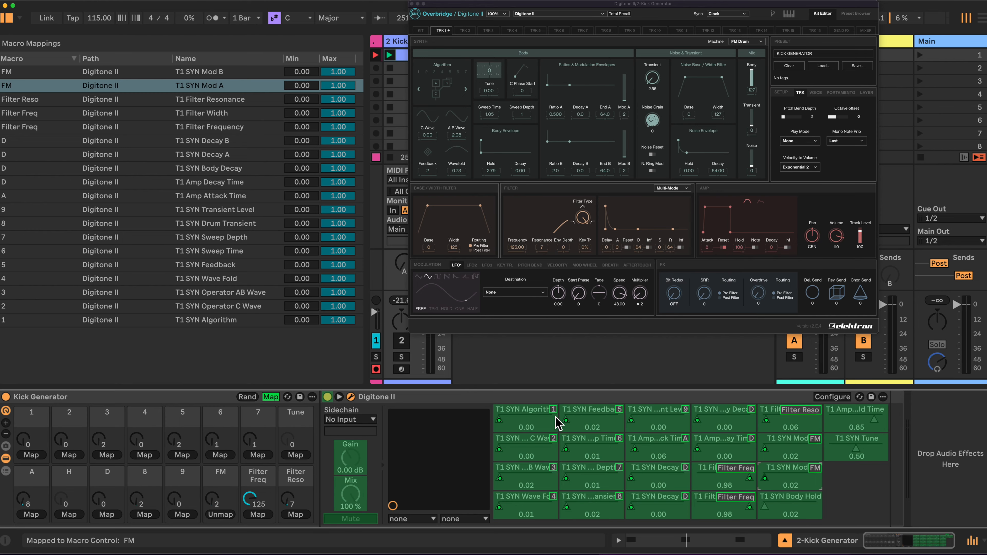
Map SYN Body Hold and Amp Hold Time to macro H, and SYN Tune to the Tune macro
click(793, 509)
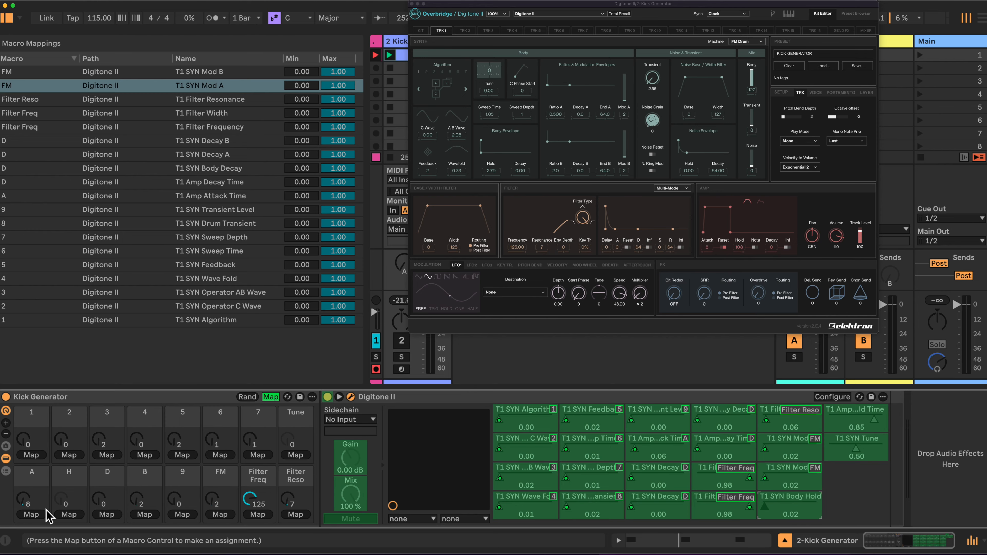
click(67, 514)
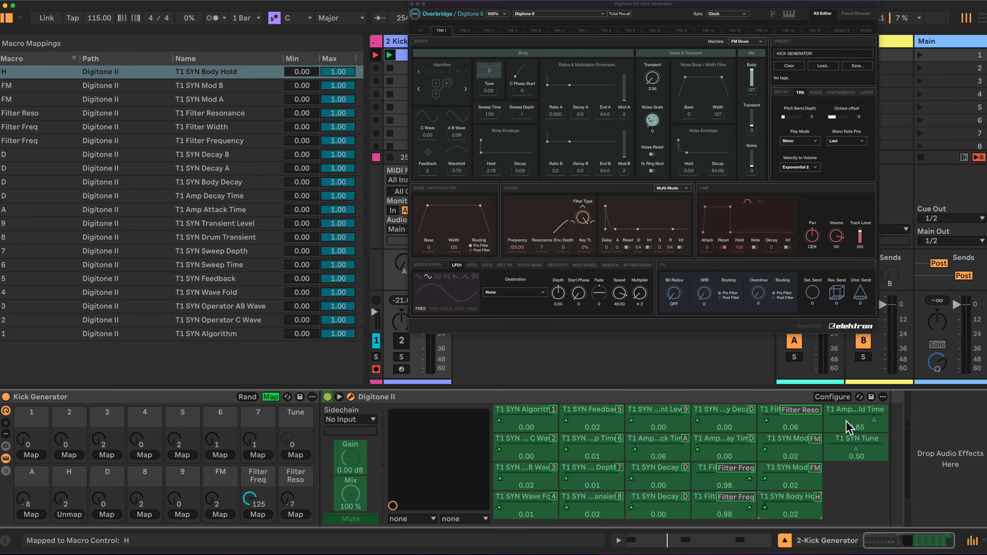
click(859, 412)
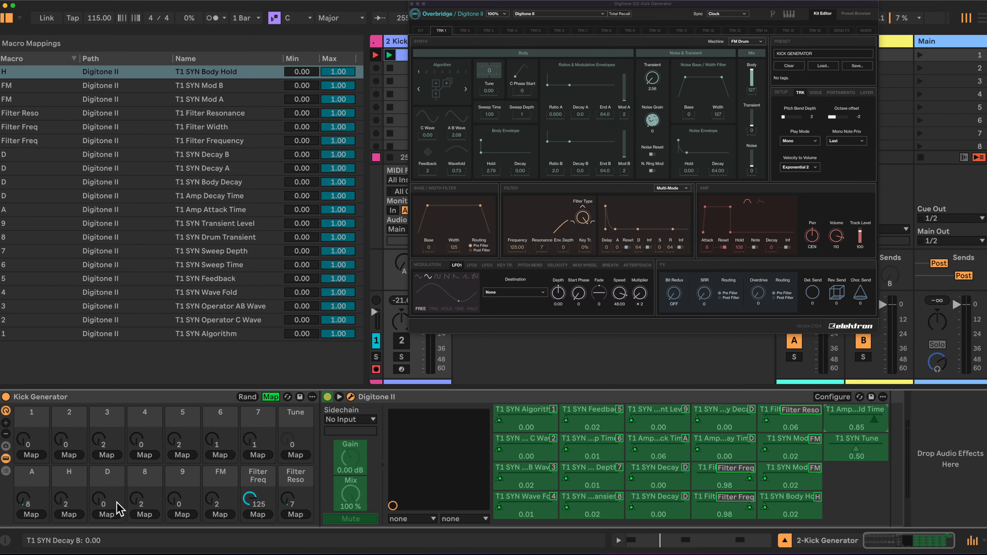
click(70, 515)
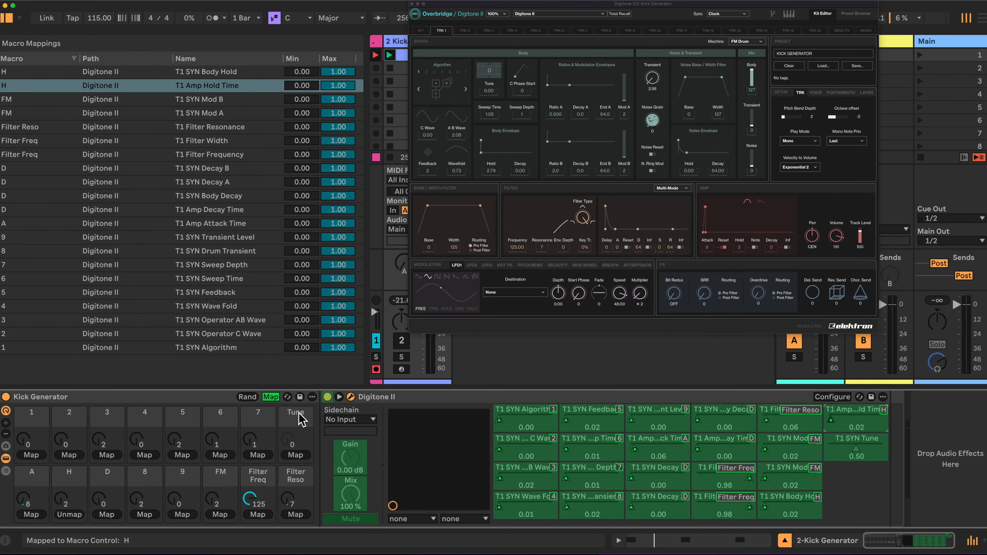
click(835, 447)
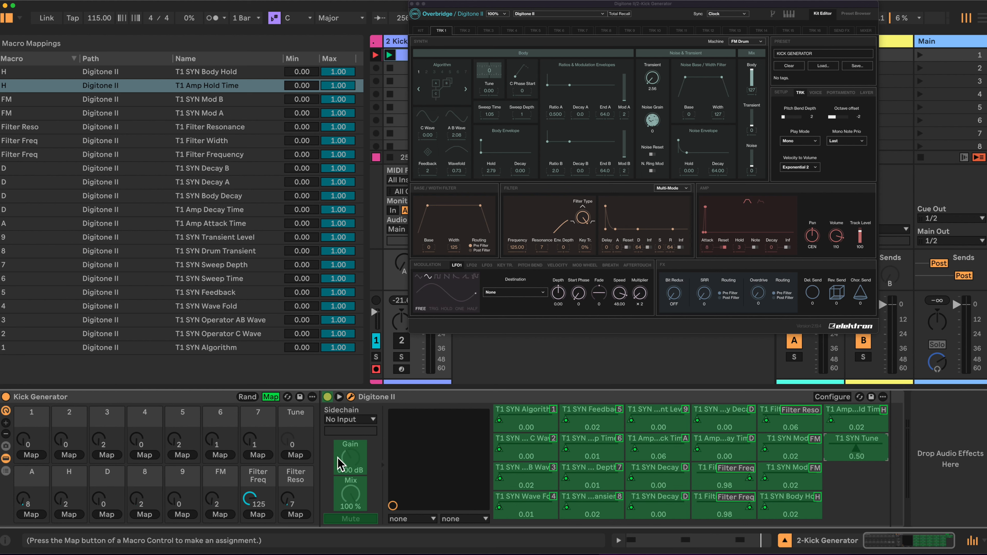
click(296, 456)
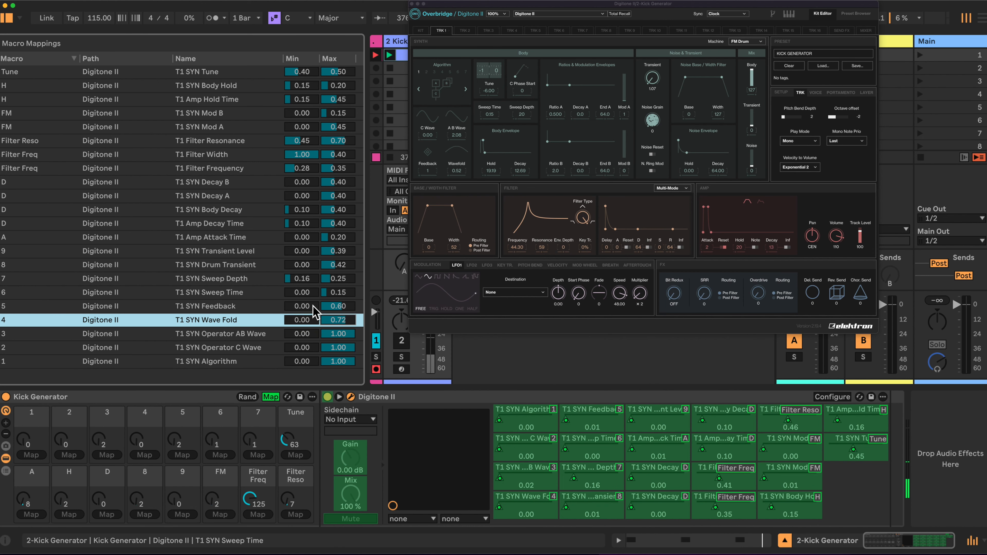
Leave macro mapping and randomize the rack's macros twice, activating the Kick Generator track to hear the result
click(272, 397)
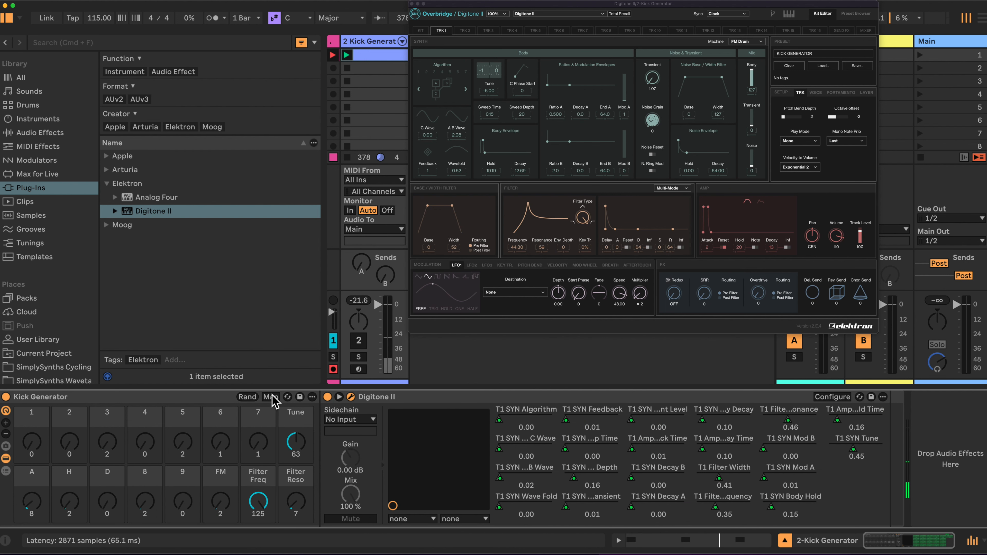
click(247, 396)
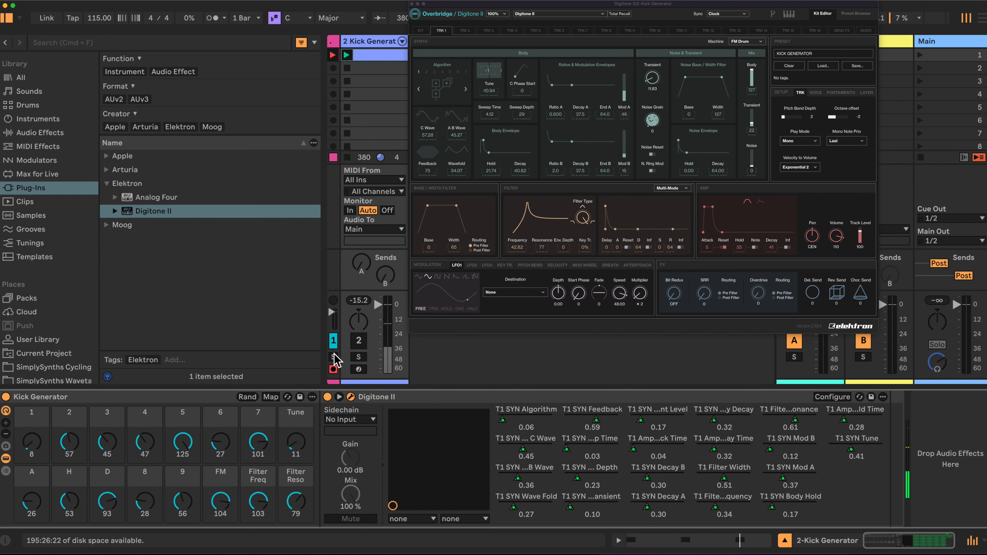
click(362, 344)
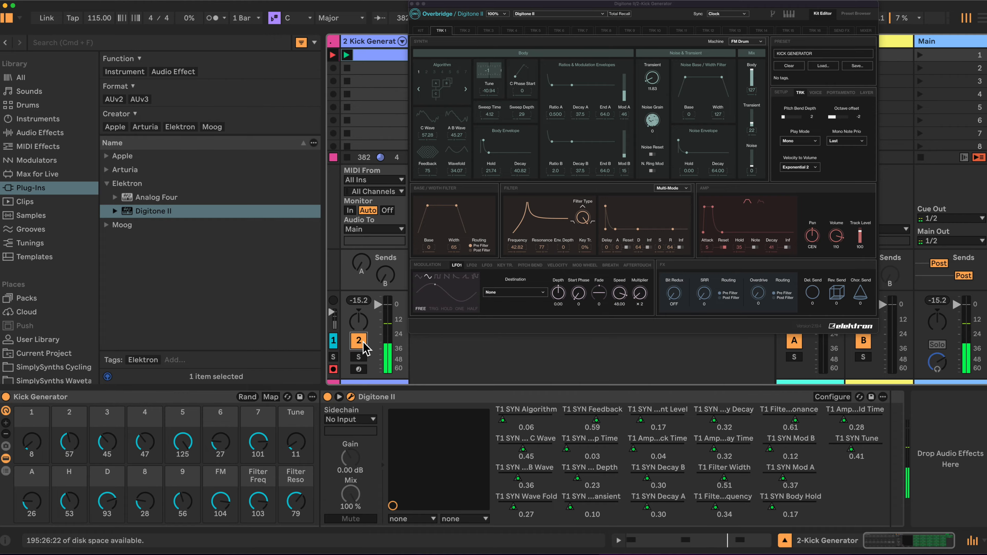
click(248, 397)
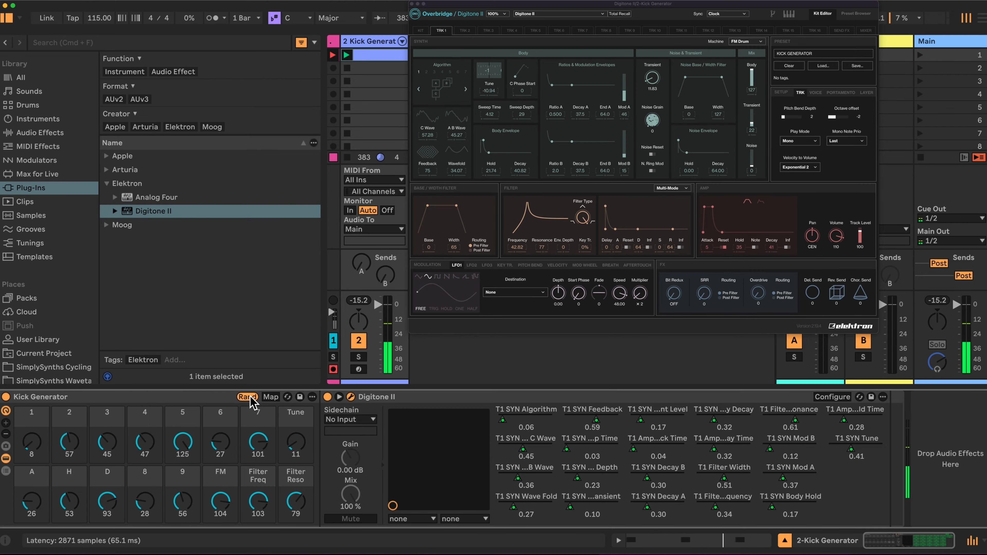
Enlarge the Digitone II plug-in window to 120%
click(501, 14)
click(494, 34)
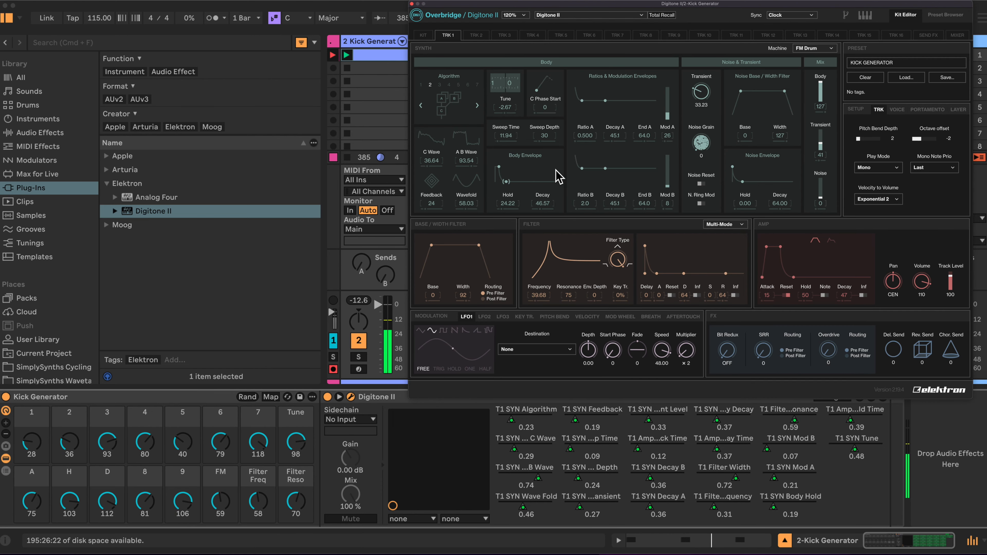
Adjust the rack's macros: 1 to 53, 2 to 73, 4 to 49, Filter Freq to 51 and Filter Reso to 65
drag(70, 443, 70, 422)
drag(142, 437, 142, 454)
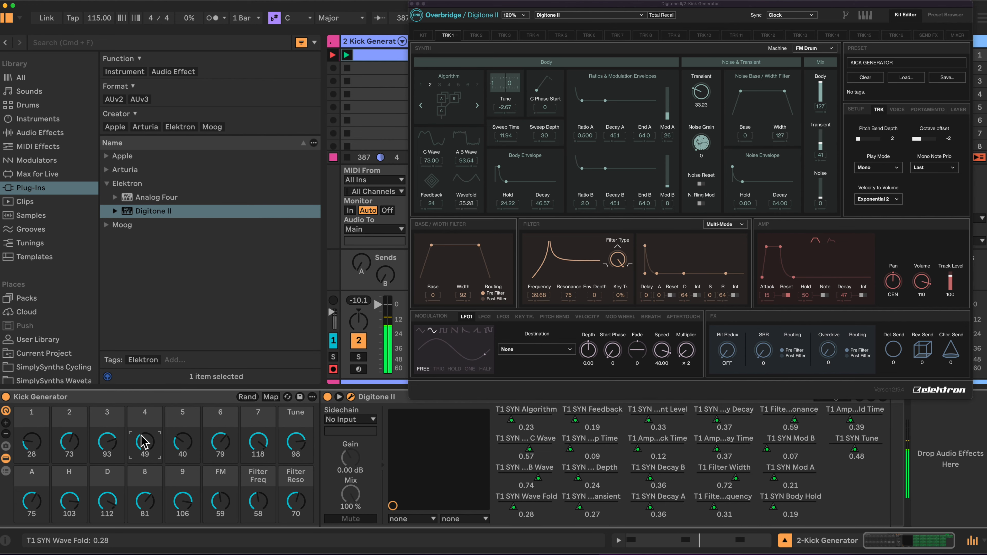
drag(258, 503, 296, 508)
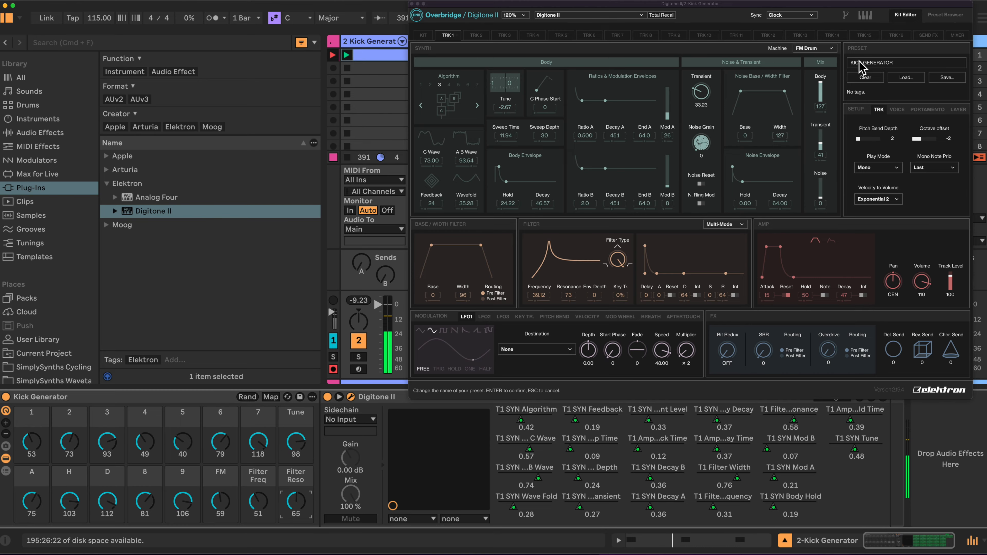
click(698, 184)
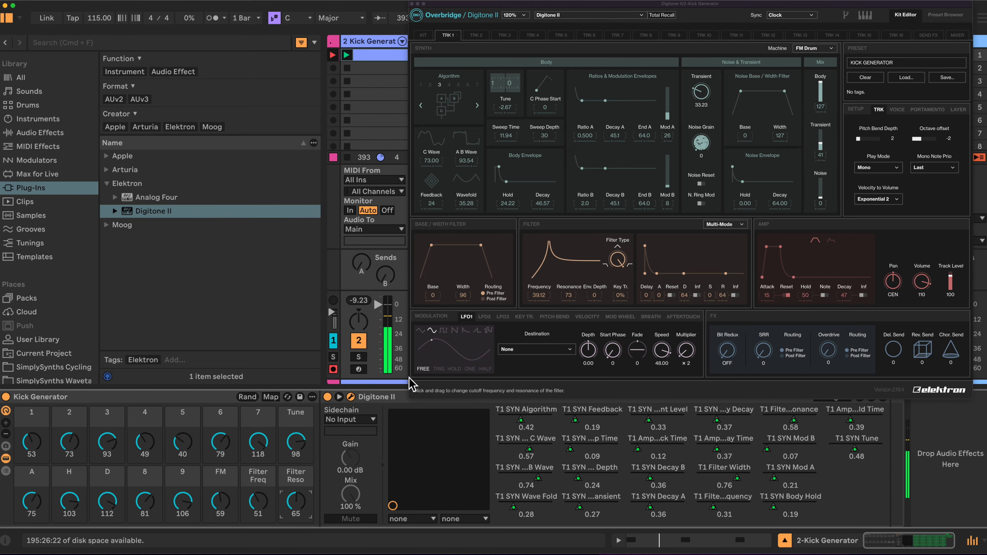
Hide the plug-in's parameters and the rack's devices, and set Tune to 127 and Filter Reso to 111 while adjusting Filter Freq
click(339, 398)
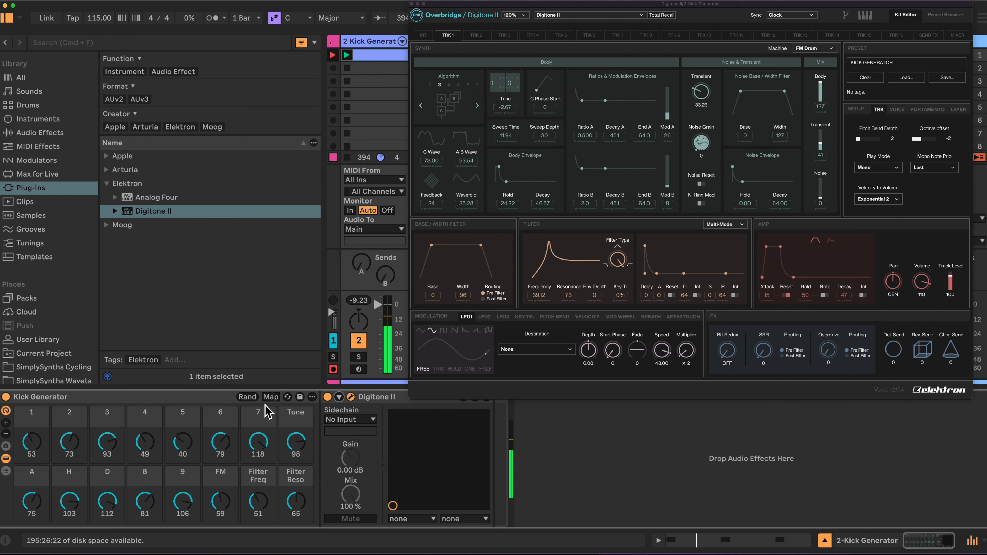
click(6, 459)
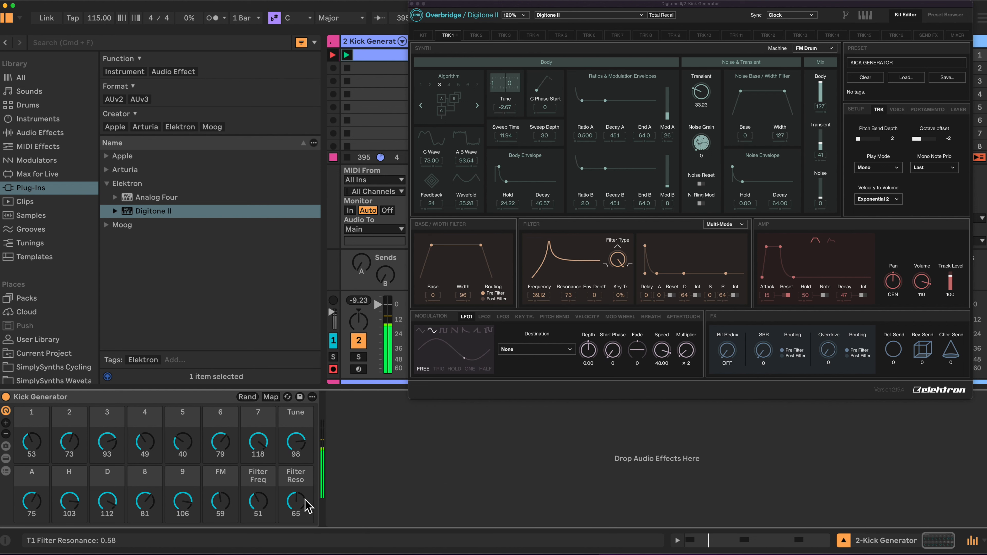
drag(296, 443, 298, 461)
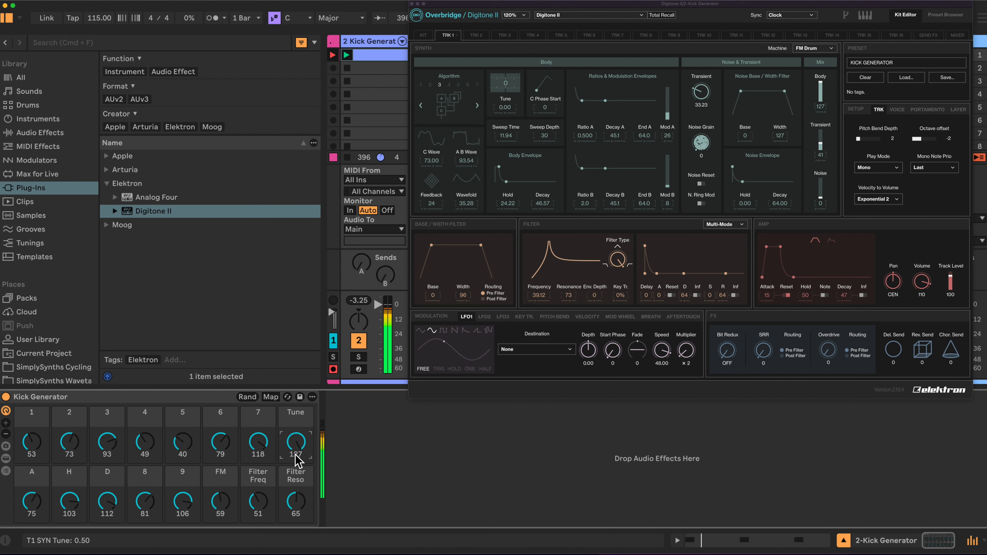
drag(296, 501, 256, 494)
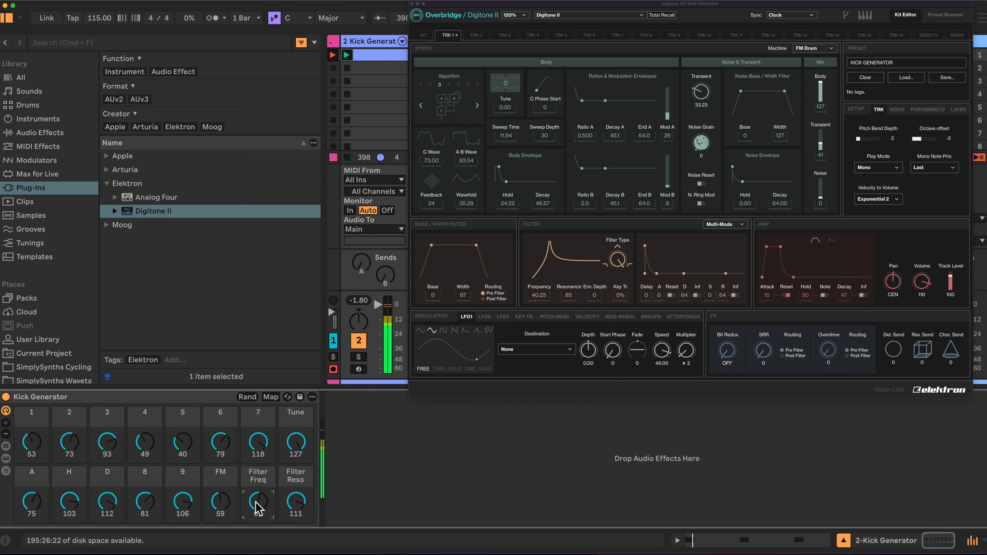